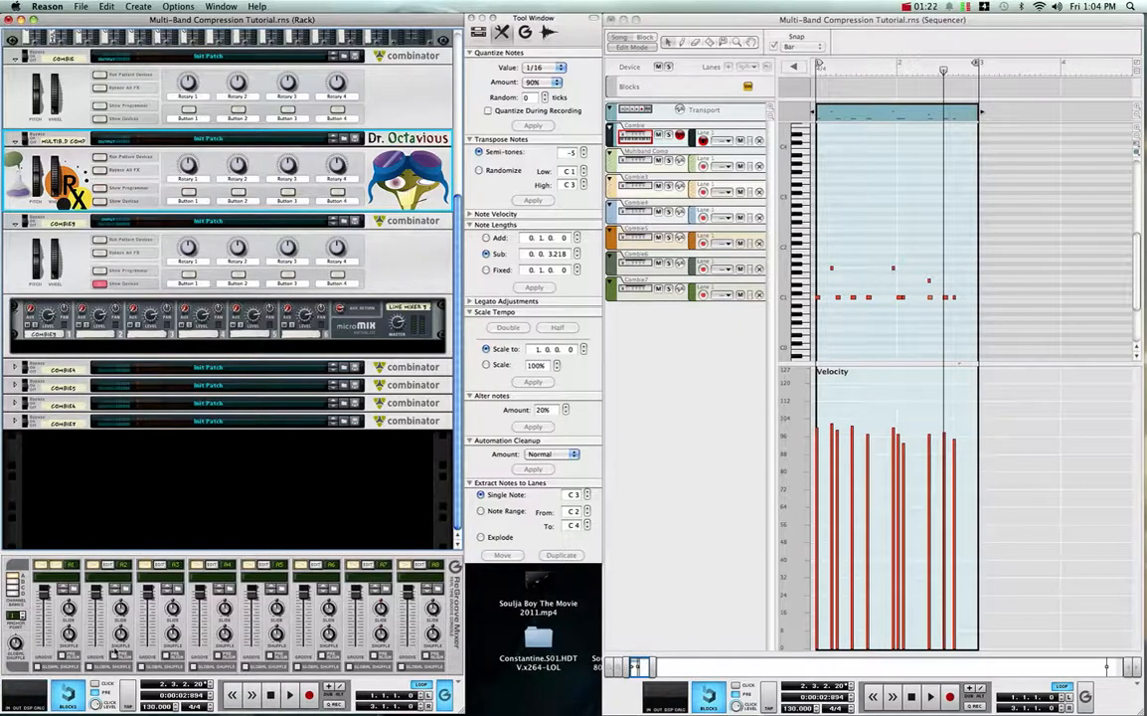
{"action": "left_click", "coordinate": [193, 341]}
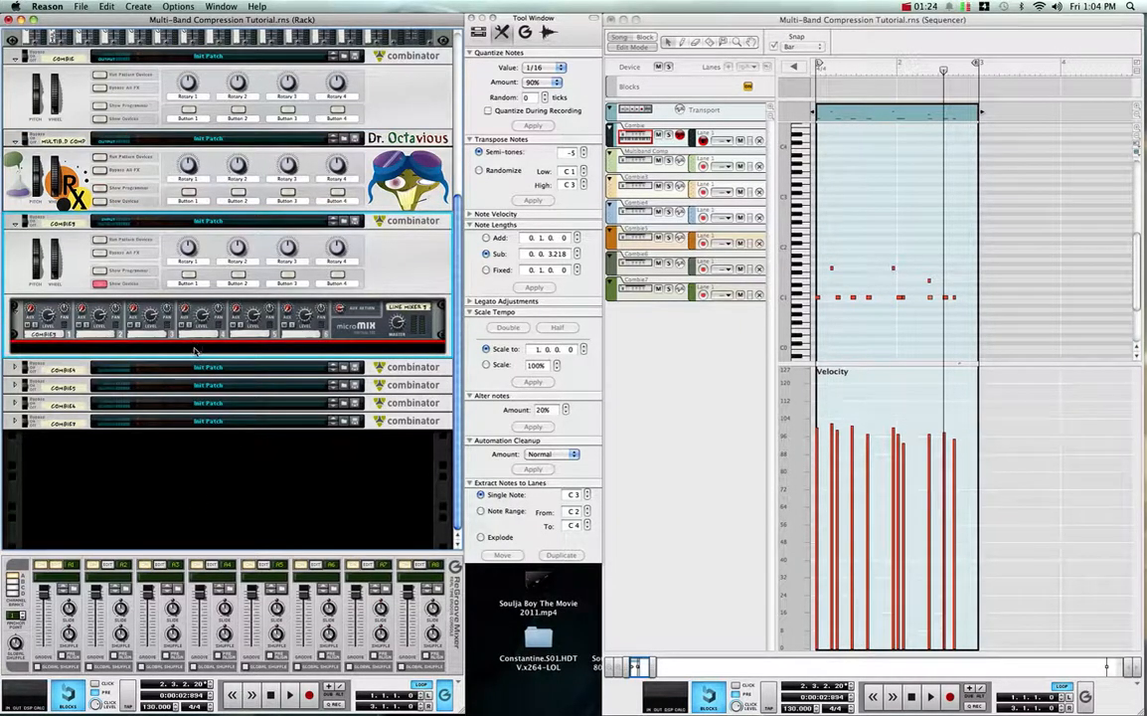
{"action": "right_click", "coordinate": [195, 347]}
{"action": "mouse_move", "coordinate": [239, 448]}
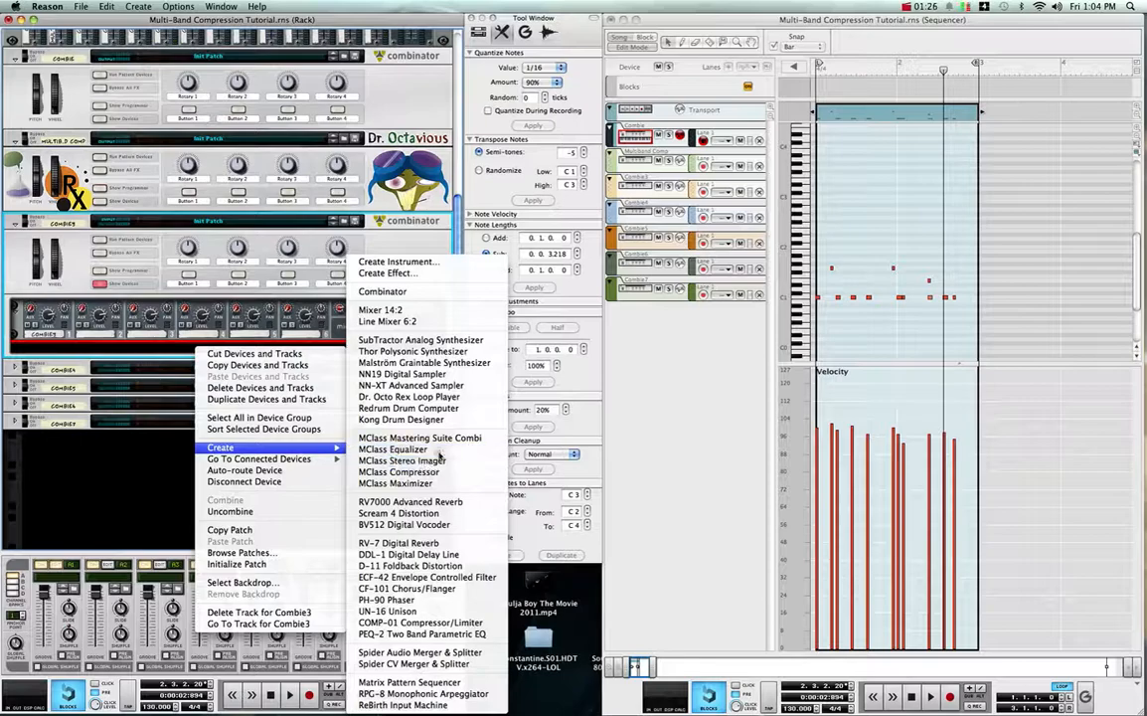
{"action": "left_click", "coordinate": [437, 449]}
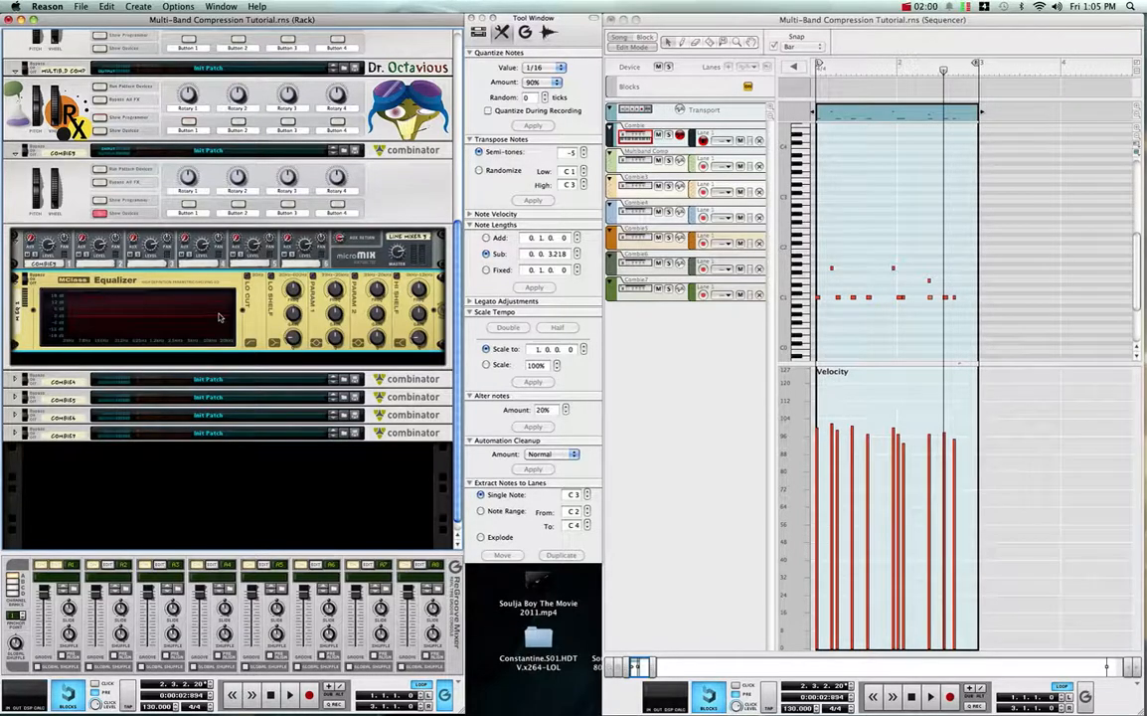
{"action": "key", "text": "BackSpace"}
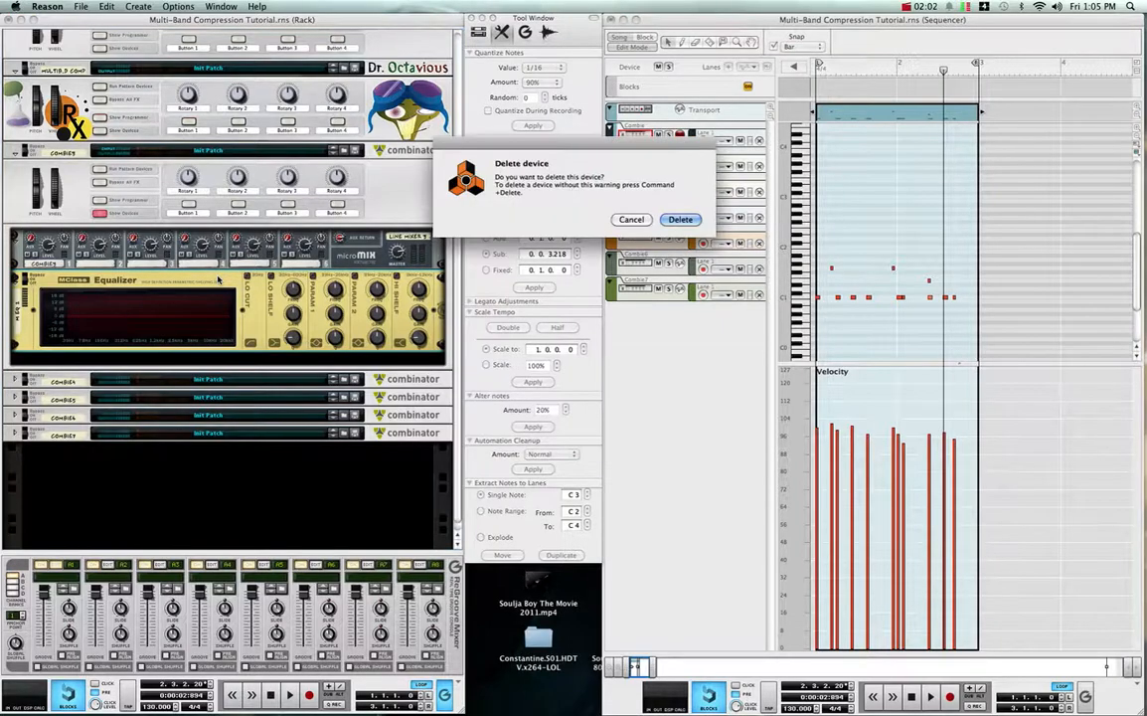
{"action": "key", "text": "Return"}
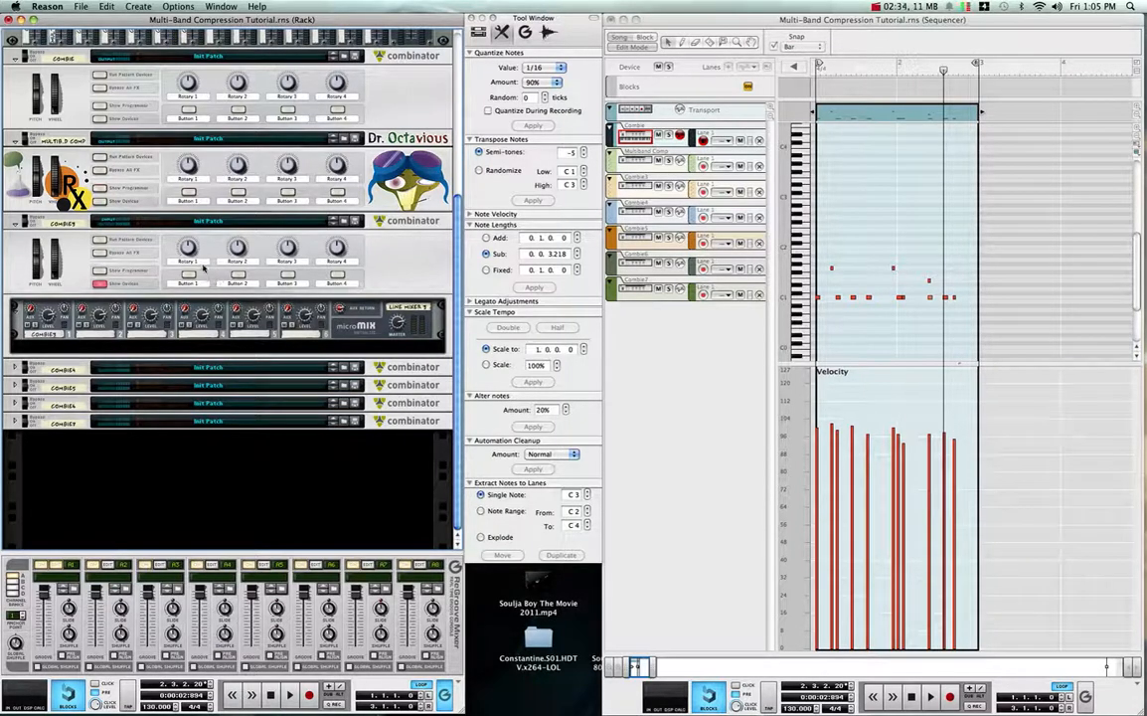
- Move the Combinator containing the Line Mixer up the rack, placing it between the hardware interface and the main mixer
{"action": "scroll", "coordinate": [428, 355], "scroll_direction": "up", "scroll_amount": 3}
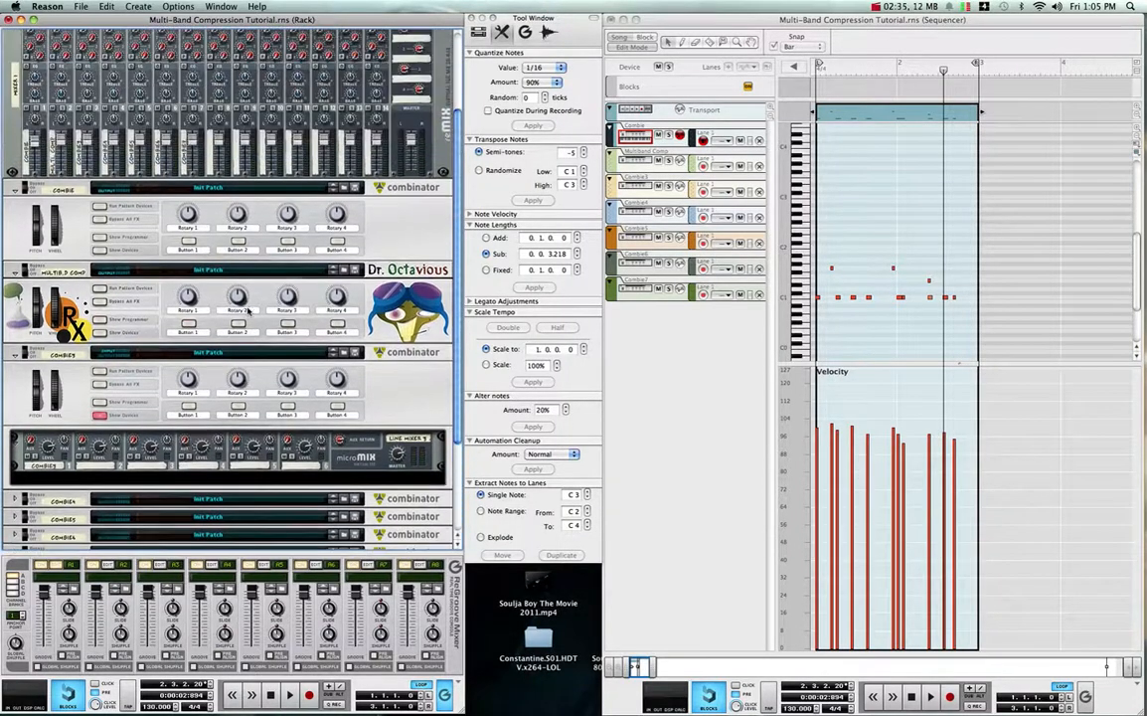
{"action": "left_click", "coordinate": [404, 371]}
{"action": "left_click_drag", "start_coordinate": [411, 365], "coordinate": [419, 139]}
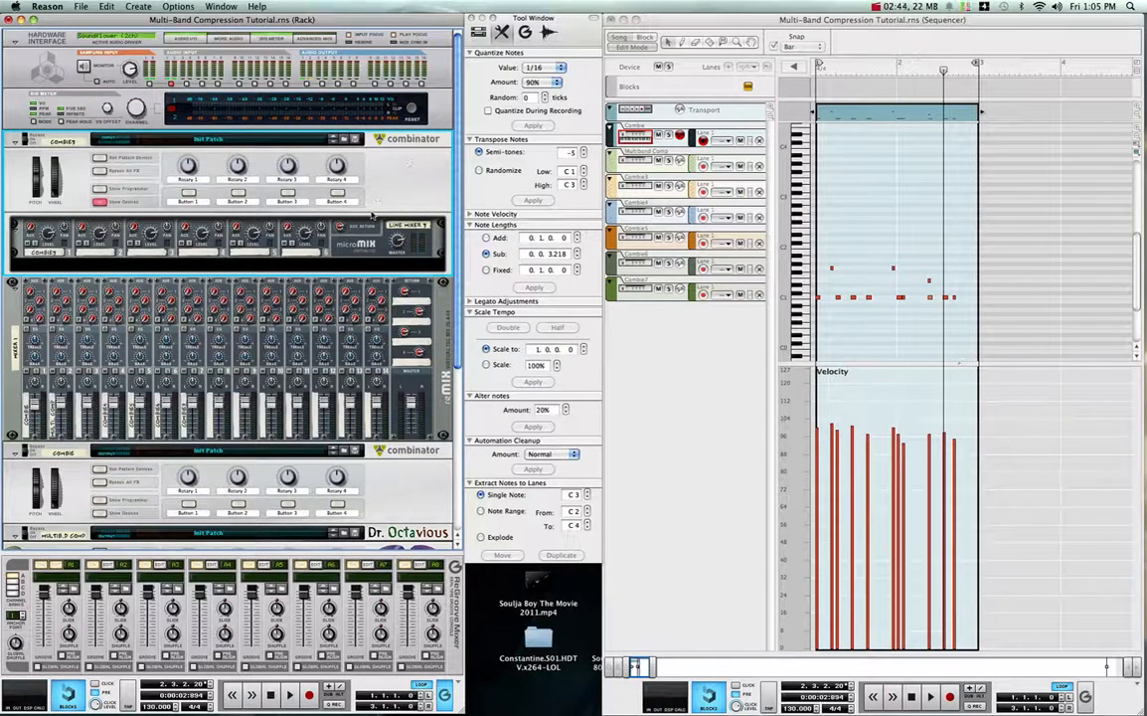
- Hide the moved Combinator's internal devices and examine its cable routing on the back of the rack
{"action": "key", "text": "Tab"}
{"action": "key", "text": "Tab"}
{"action": "left_click", "coordinate": [99, 202]}
{"action": "key", "text": "Tab"}
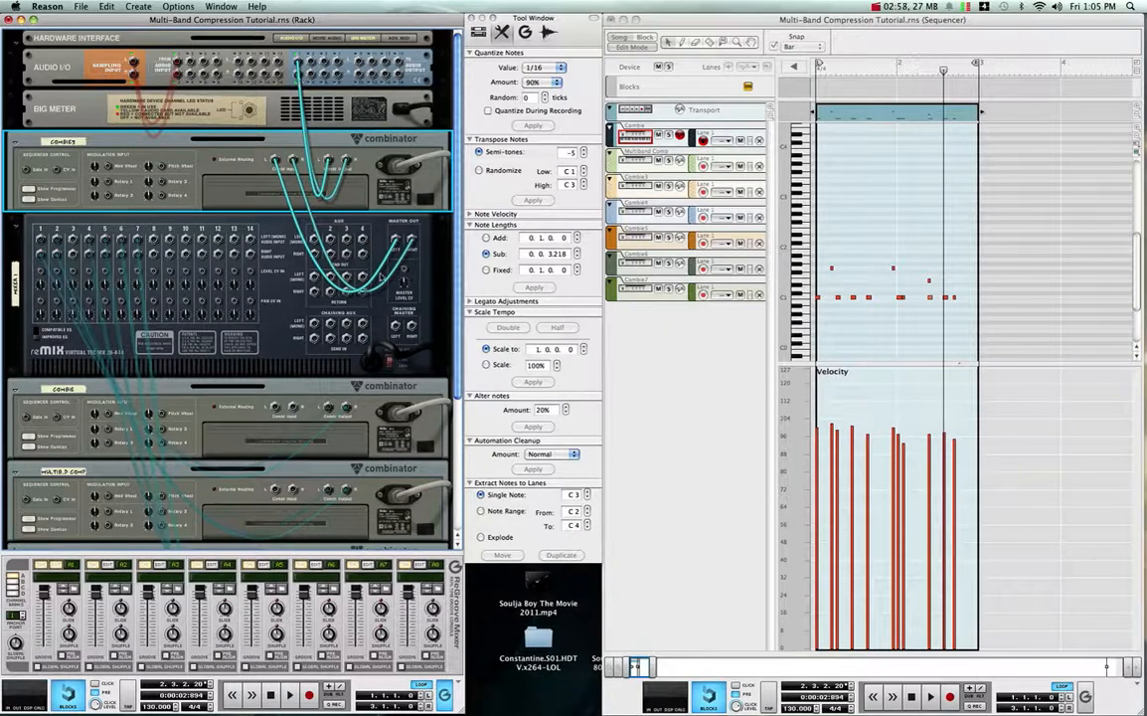
- Rename the Combinator above the main mixer as Multiband Compressor
{"action": "double_click", "coordinate": [60, 141]}
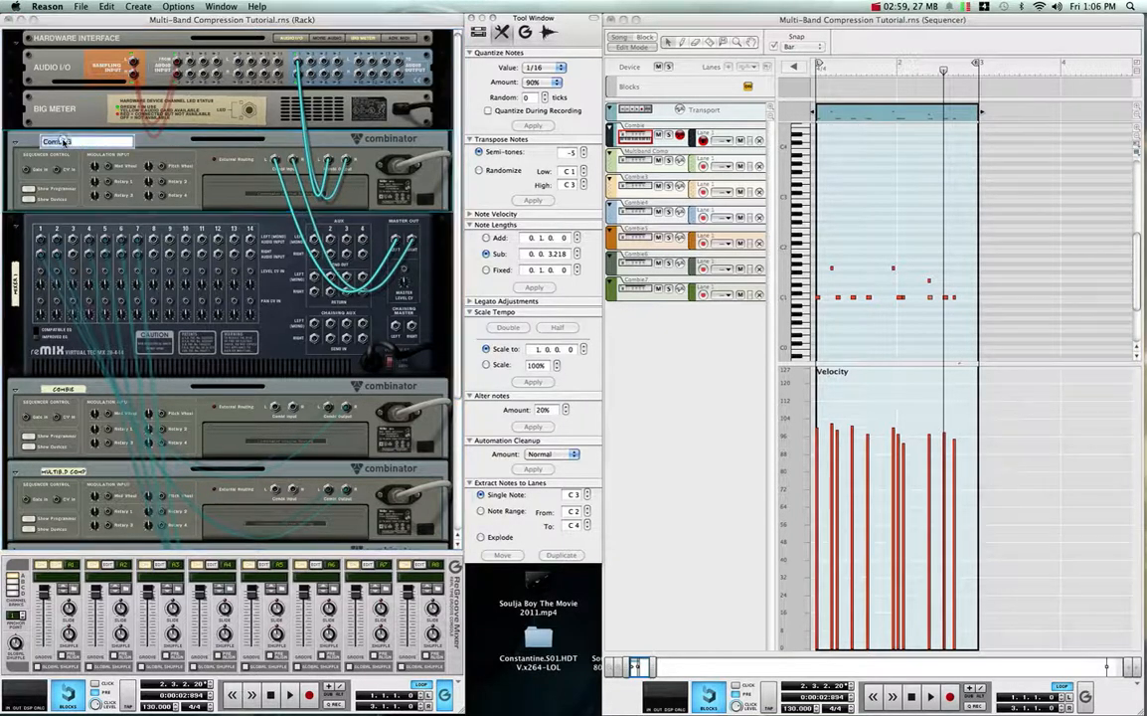
{"action": "type", "text": "Mu"}
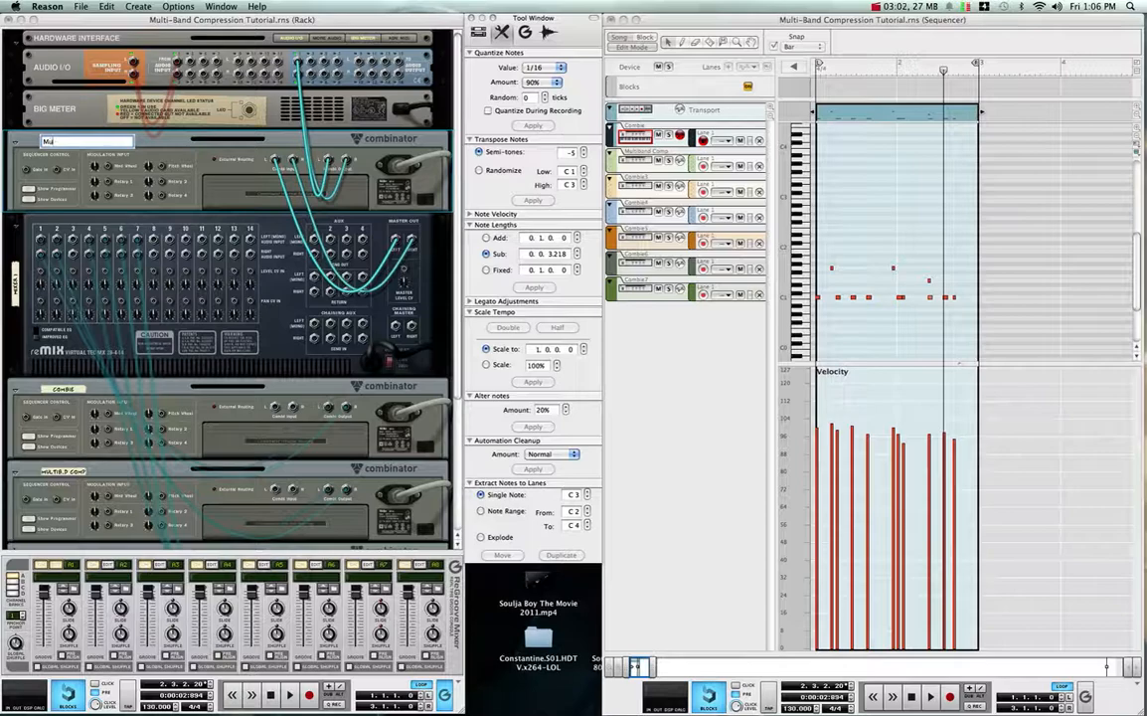
{"action": "type", "text": "ltiband Compressor"}
{"action": "key", "text": "Return"}
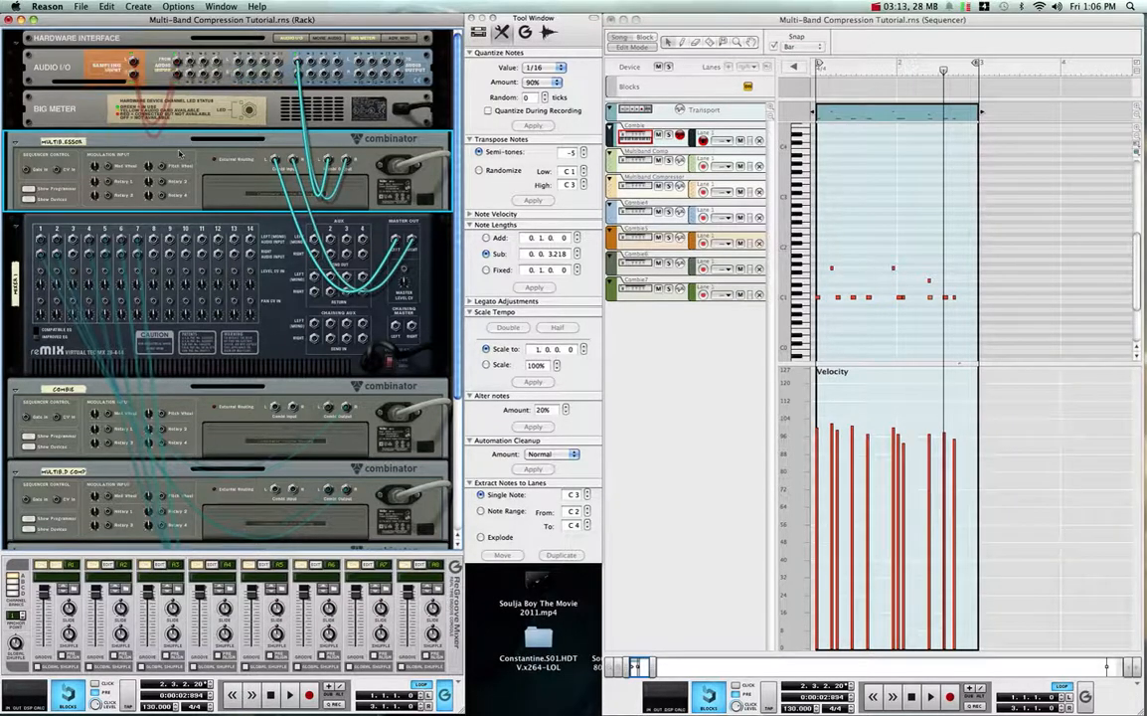
{"action": "key", "text": "Tab"}
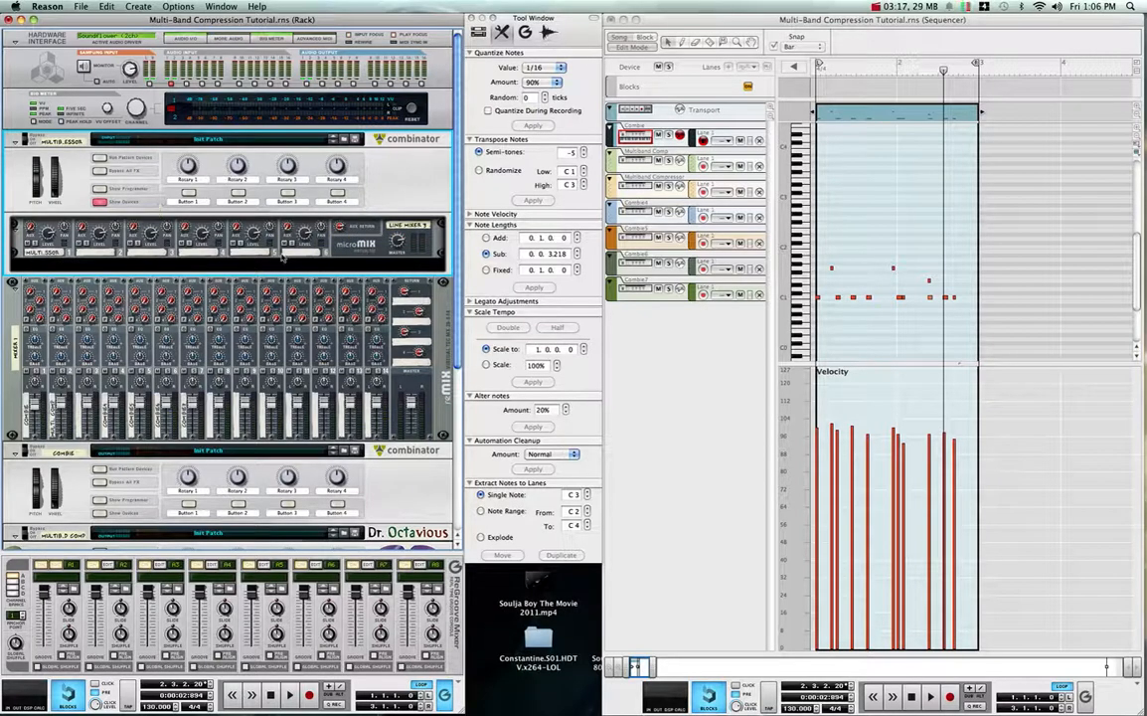
{"action": "key", "text": "Tab"}
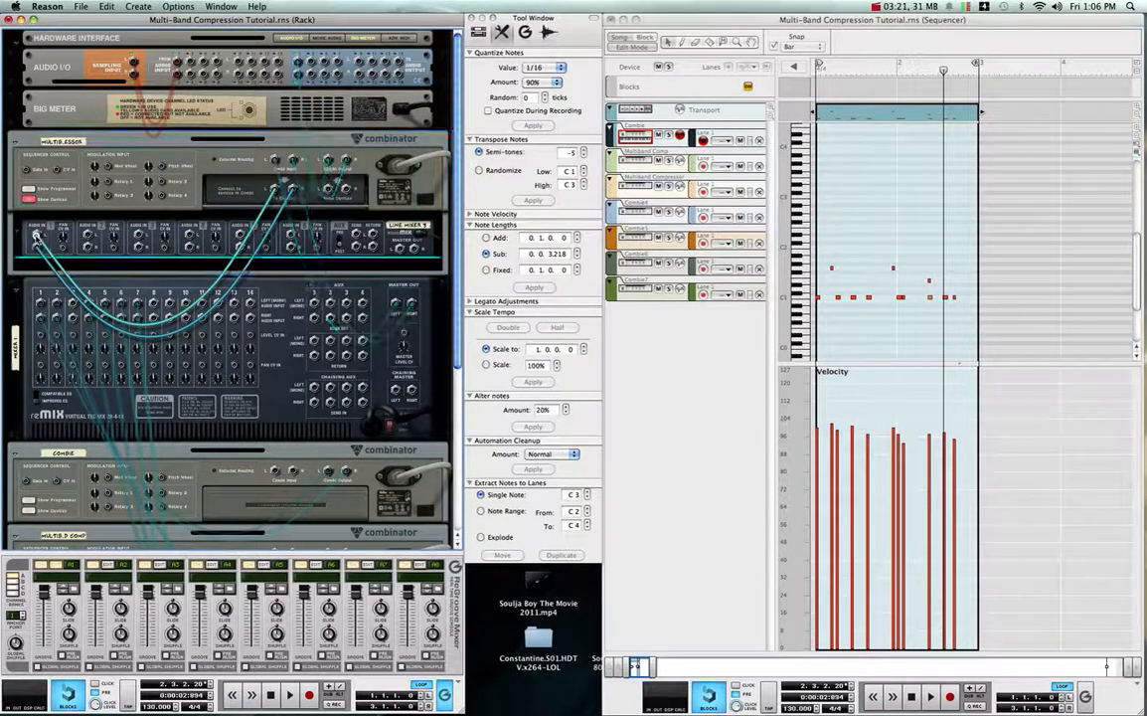
{"action": "left_click", "coordinate": [36, 236]}
{"action": "left_click", "coordinate": [35, 206]}
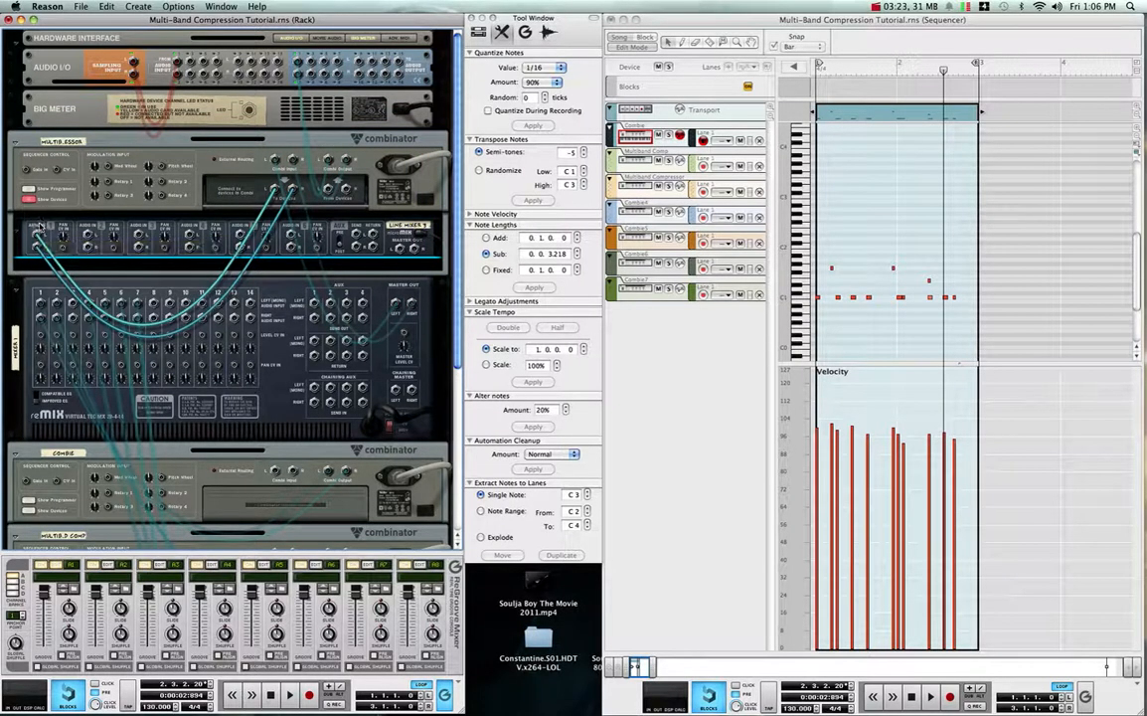
{"action": "left_click_drag", "start_coordinate": [37, 234], "coordinate": [56, 261]}
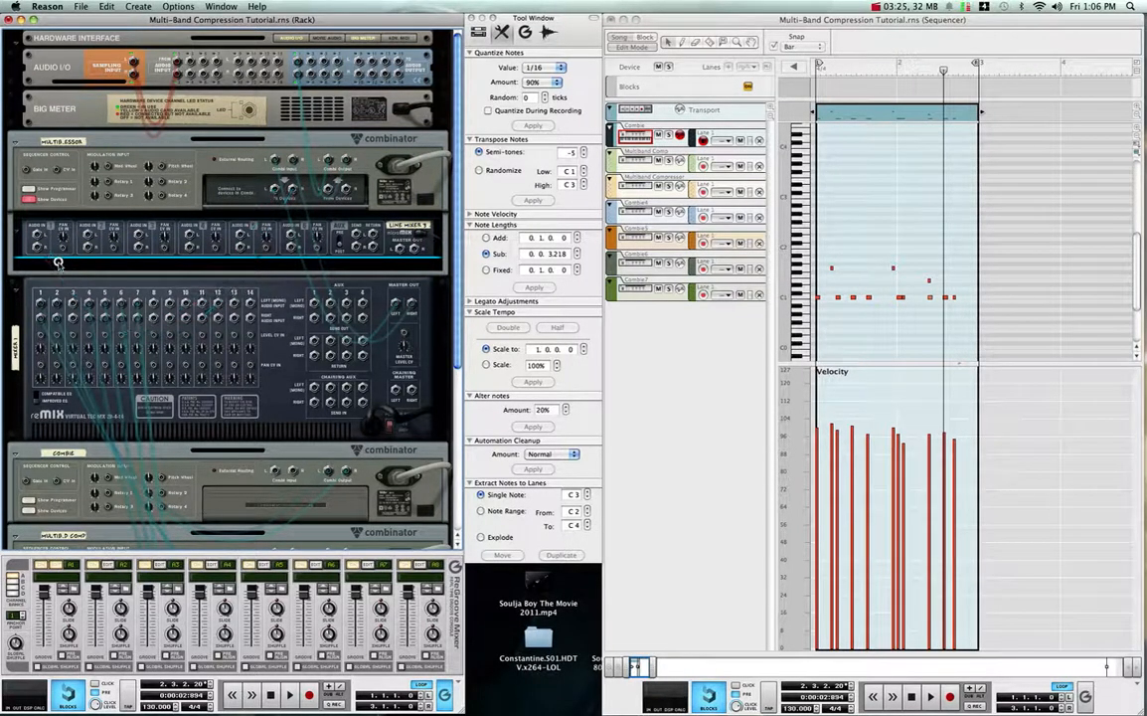
{"action": "left_click", "coordinate": [227, 236]}
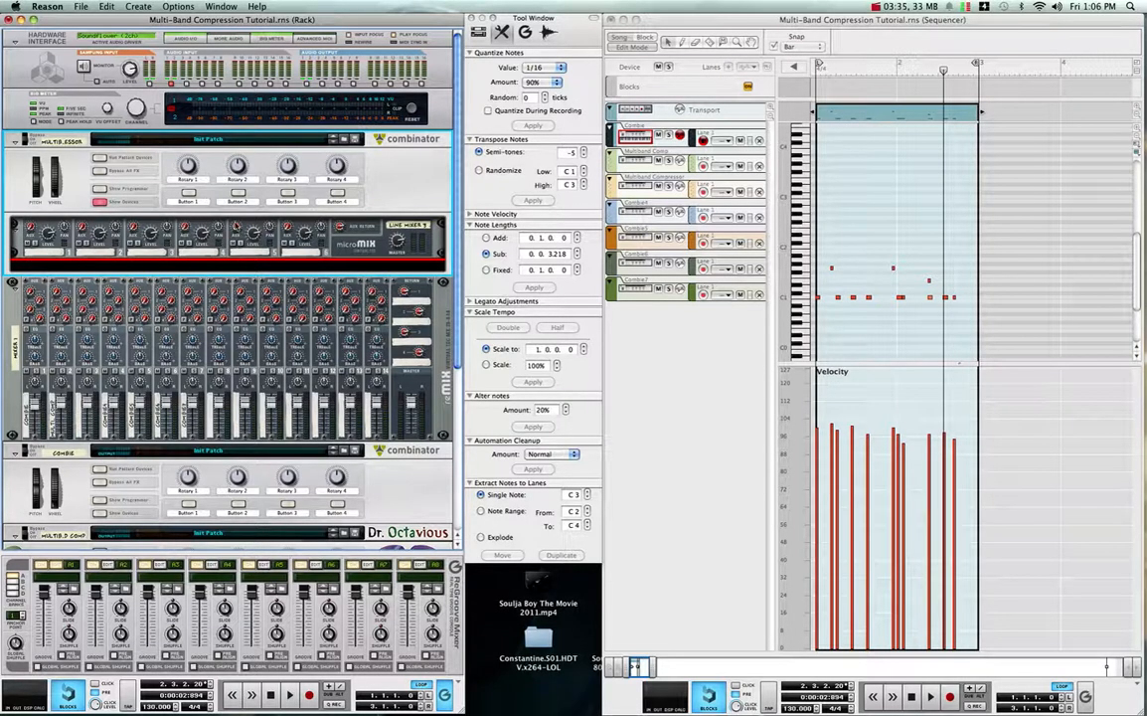
- Add an uncabled MClass Stereo Imager and MClass Compressor below the Line Mixer inside the Multiband Compressor Combinator
{"action": "key", "text": "Tab"}
{"action": "right_click", "coordinate": [210, 266]}
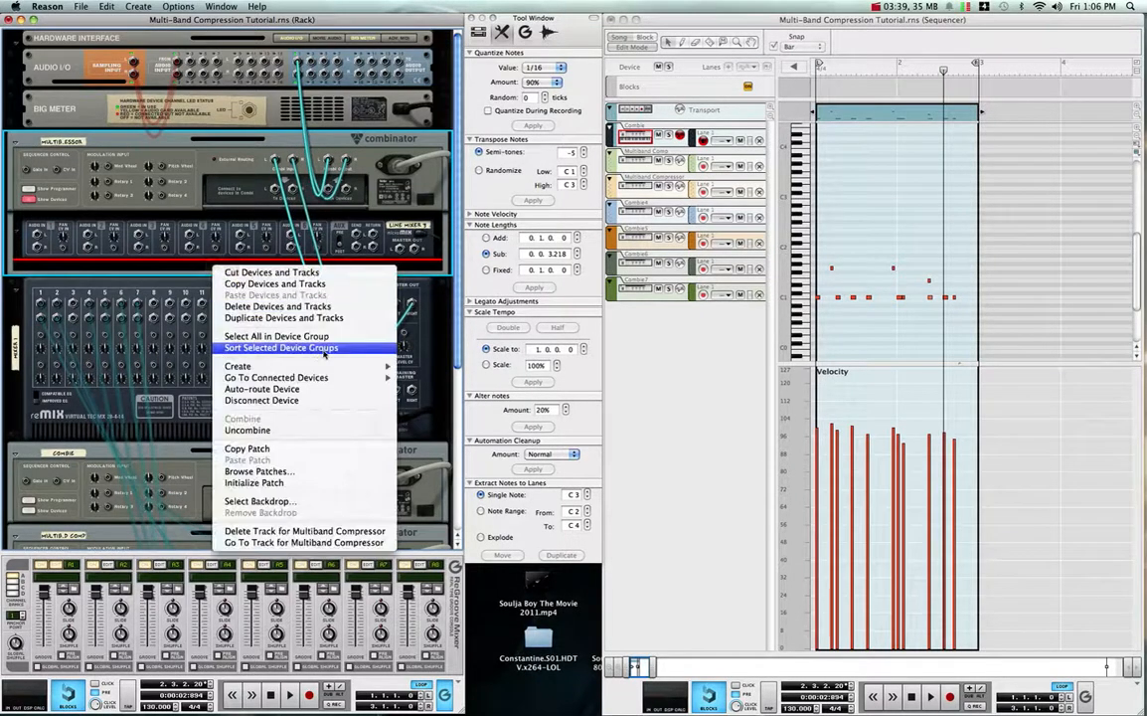
{"action": "mouse_move", "coordinate": [298, 365]}
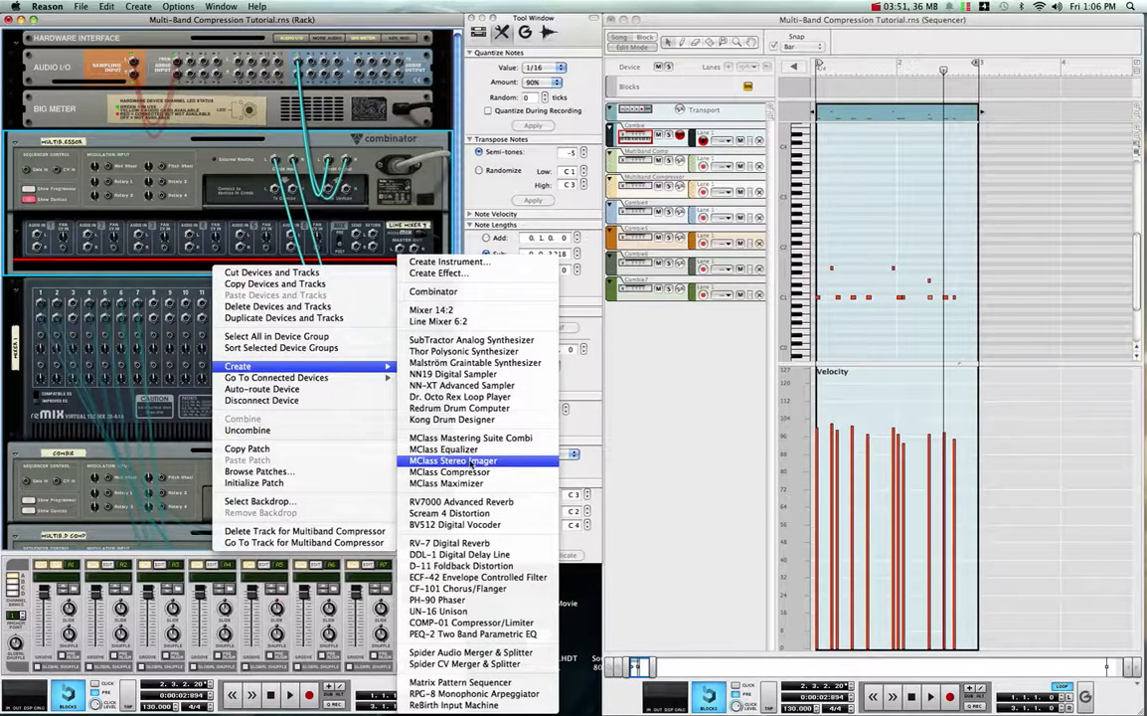
{"action": "left_click", "coordinate": [473, 462]}
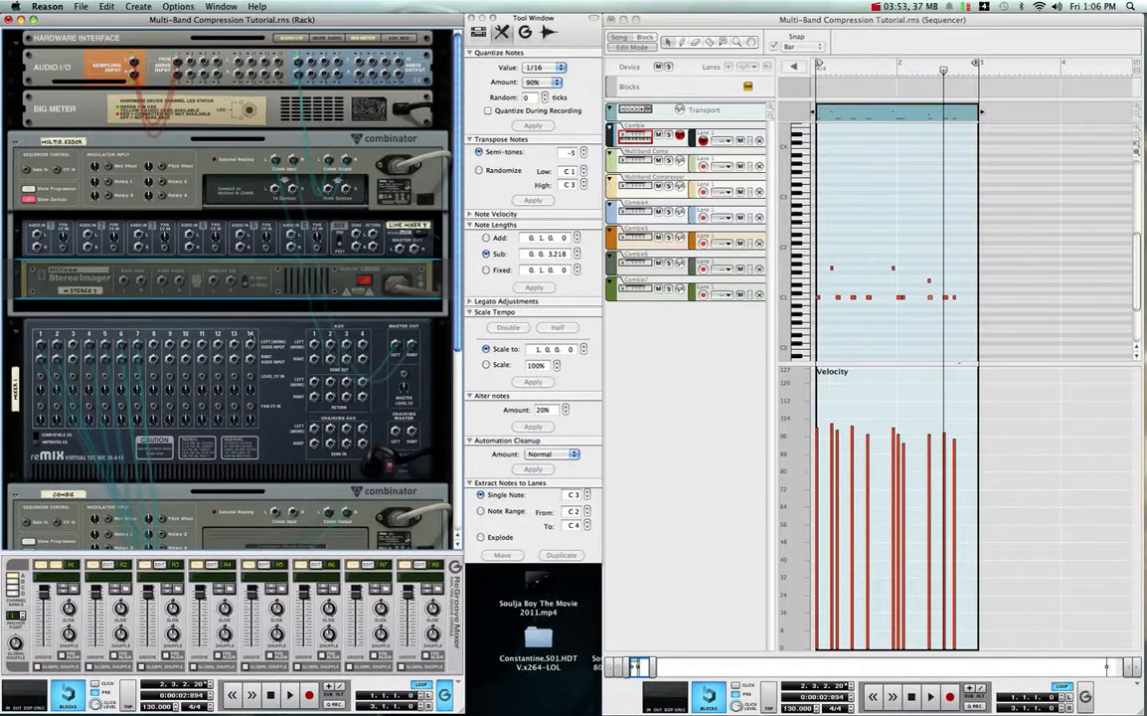
{"action": "right_click", "coordinate": [226, 309]}
{"action": "mouse_move", "coordinate": [323, 409]}
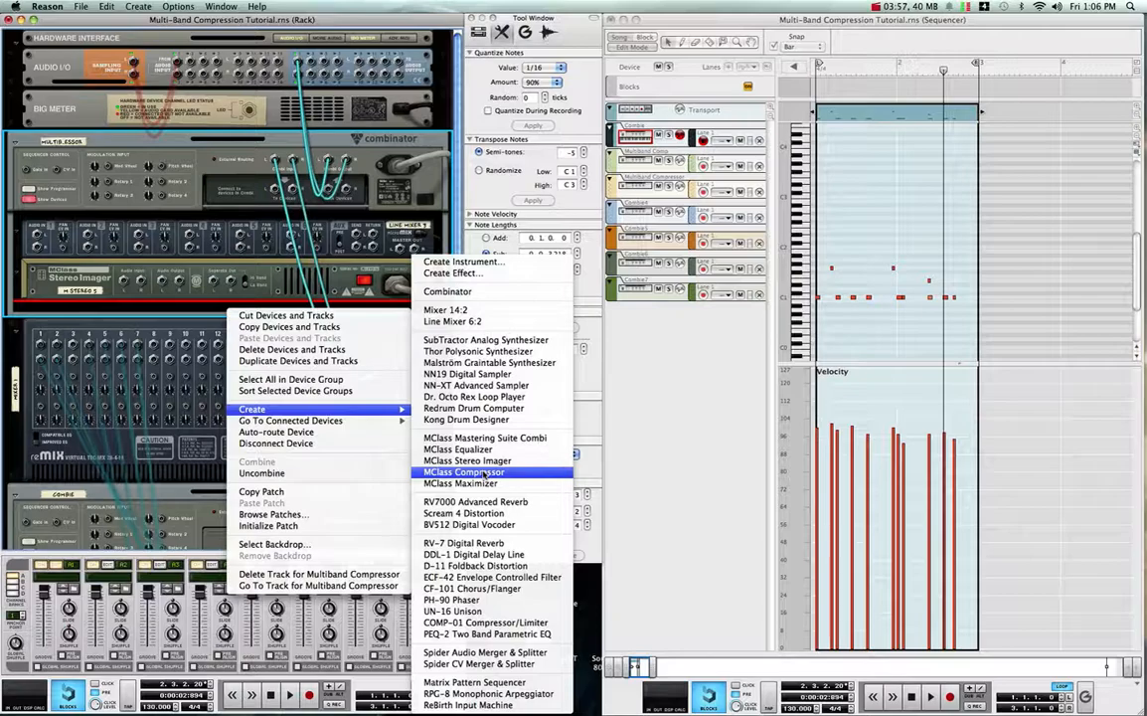
{"action": "left_click", "coordinate": [484, 473]}
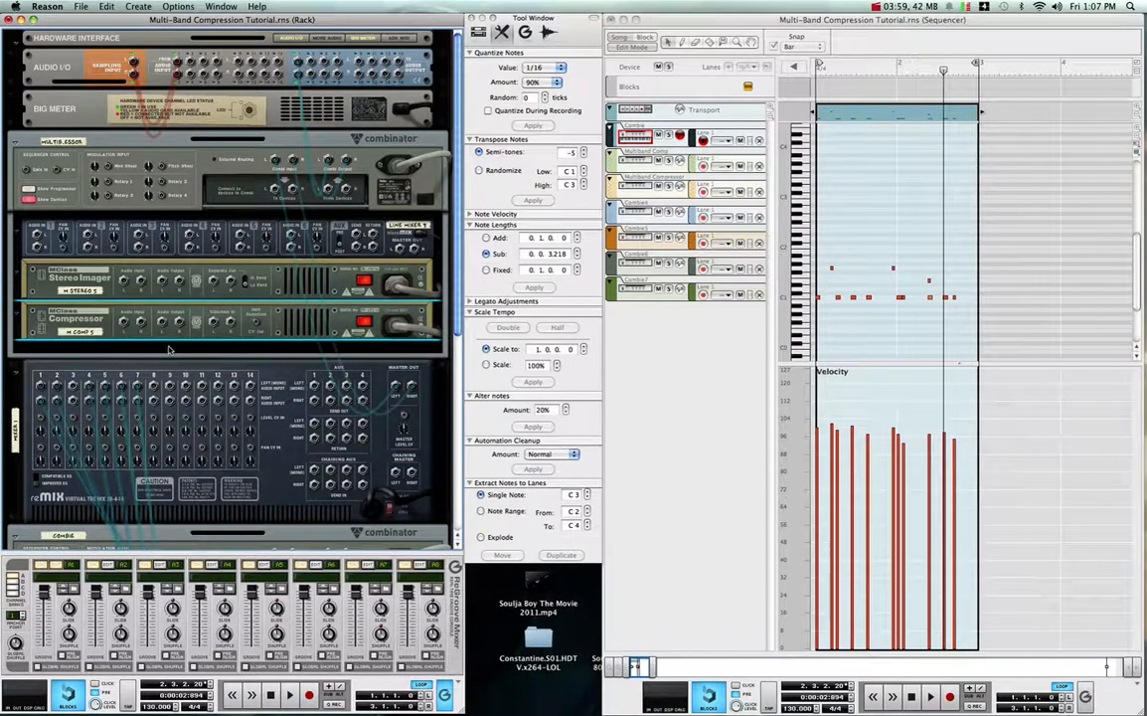
{"action": "right_click", "coordinate": [169, 349]}
{"action": "mouse_move", "coordinate": [328, 447]}
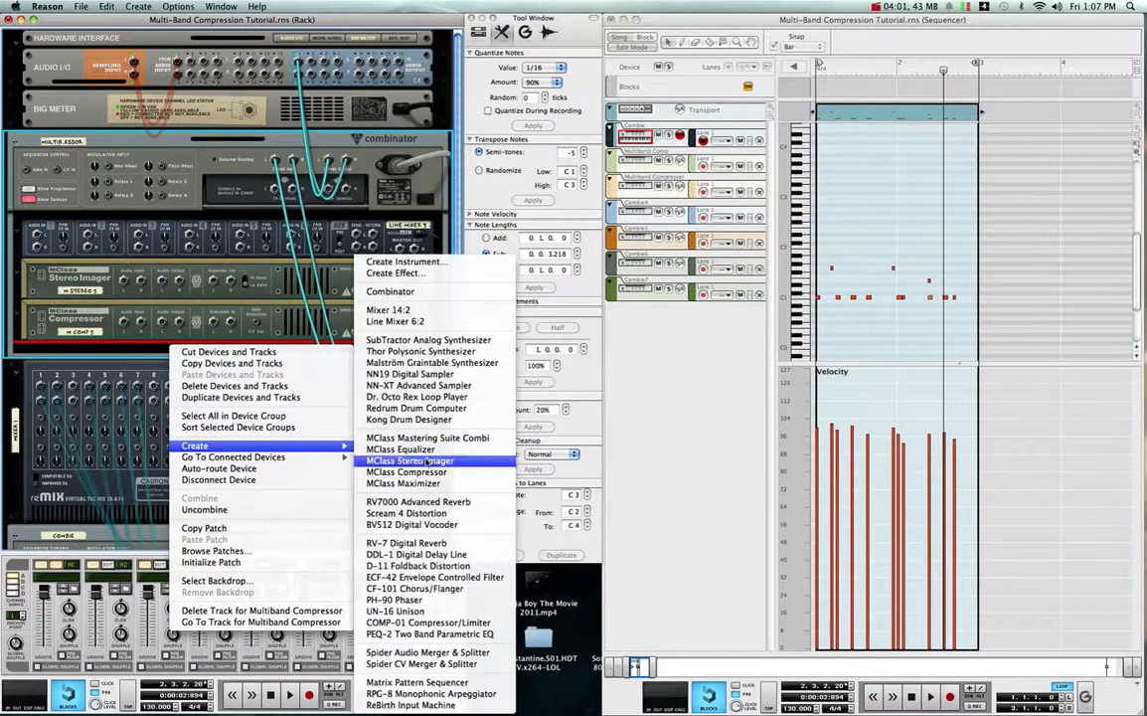
{"action": "left_click", "coordinate": [408, 483]}
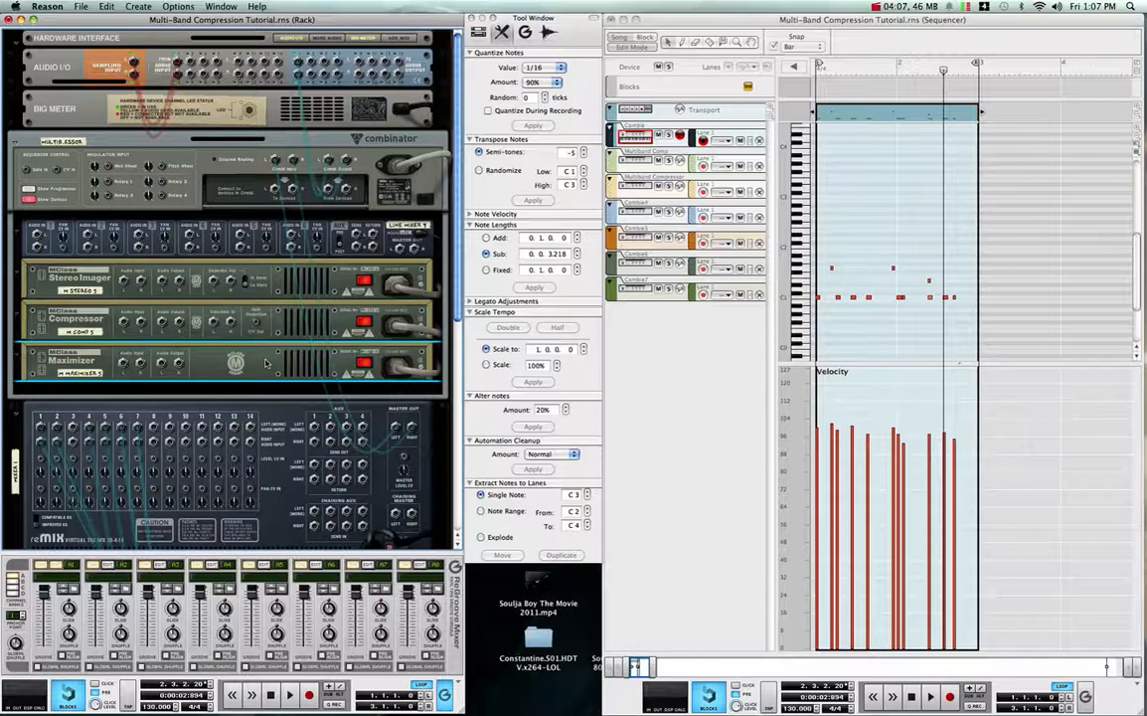
{"action": "key", "text": "Delete"}
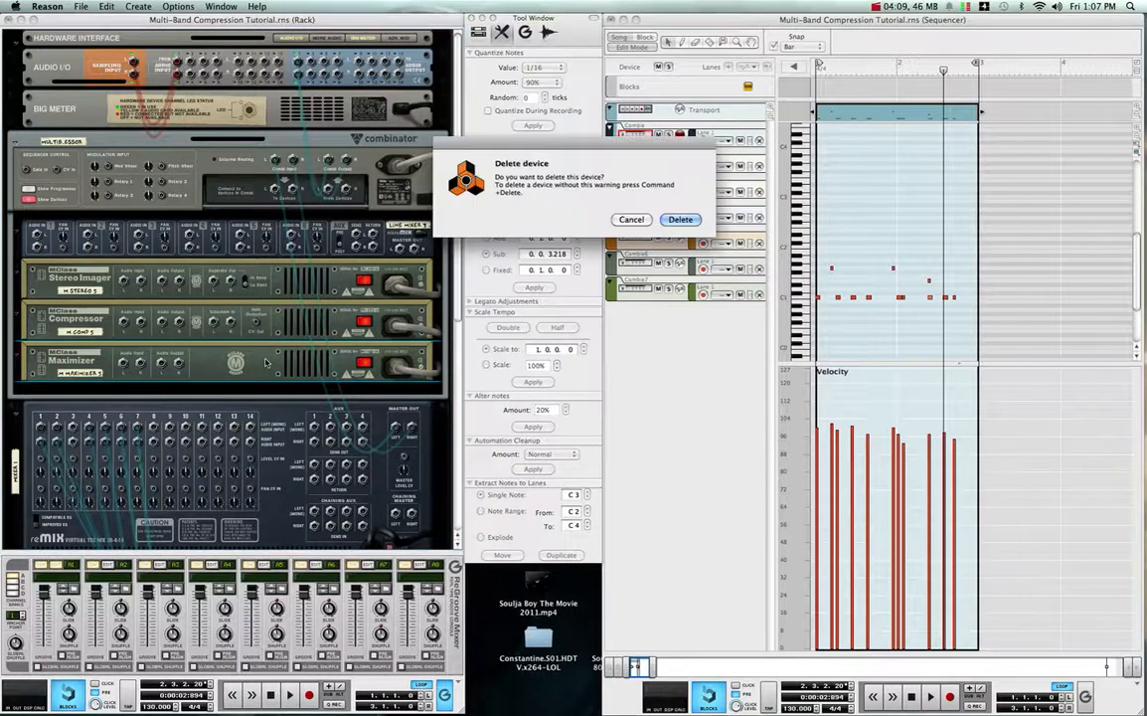
{"action": "key", "text": "Return"}
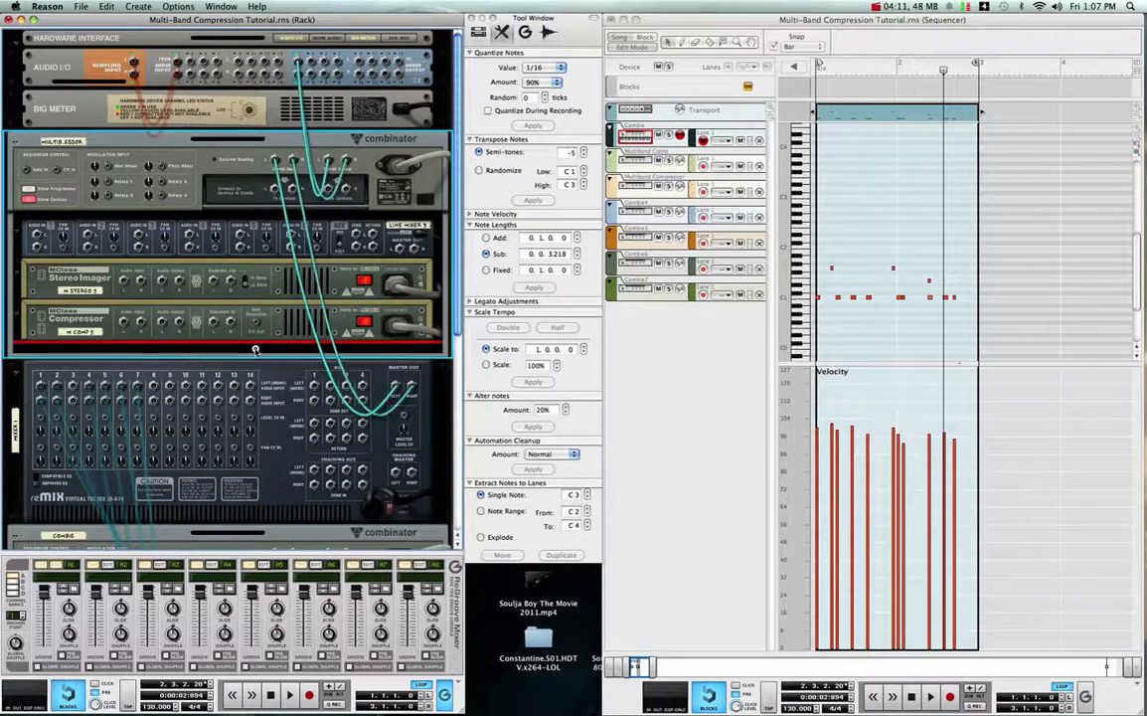
- Connect the Combinator's To Devices outputs to the Stereo Imager's audio inputs on the back of the rack
{"action": "key", "text": "Tab"}
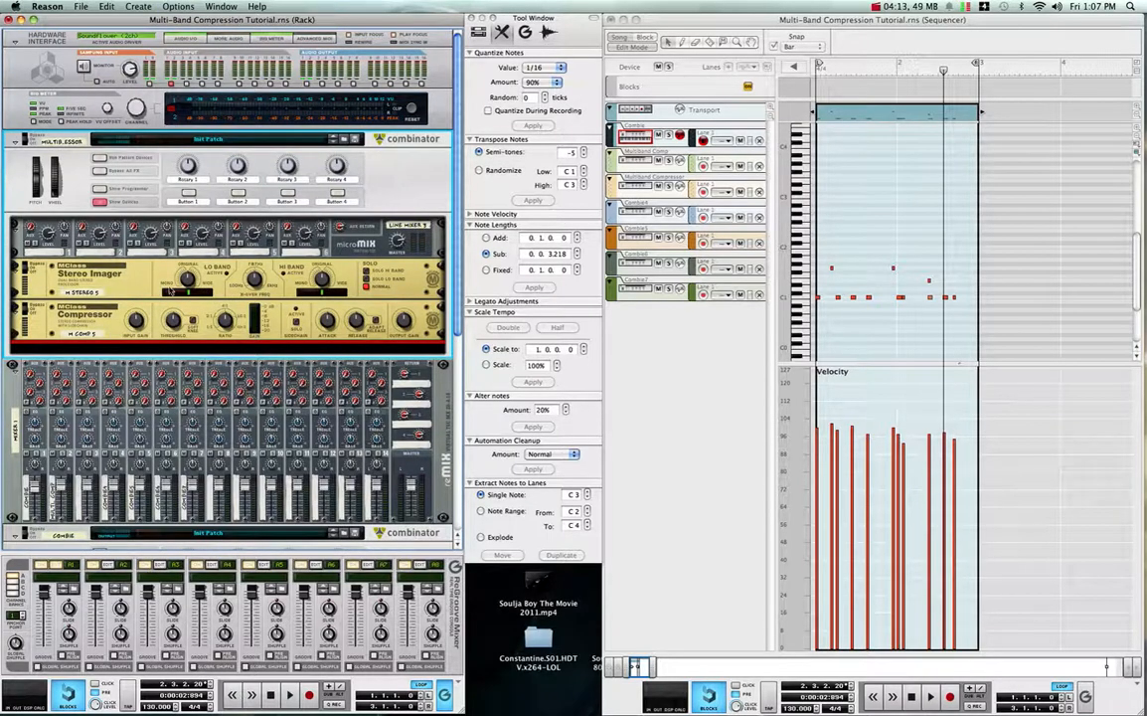
{"action": "key", "text": "Tab"}
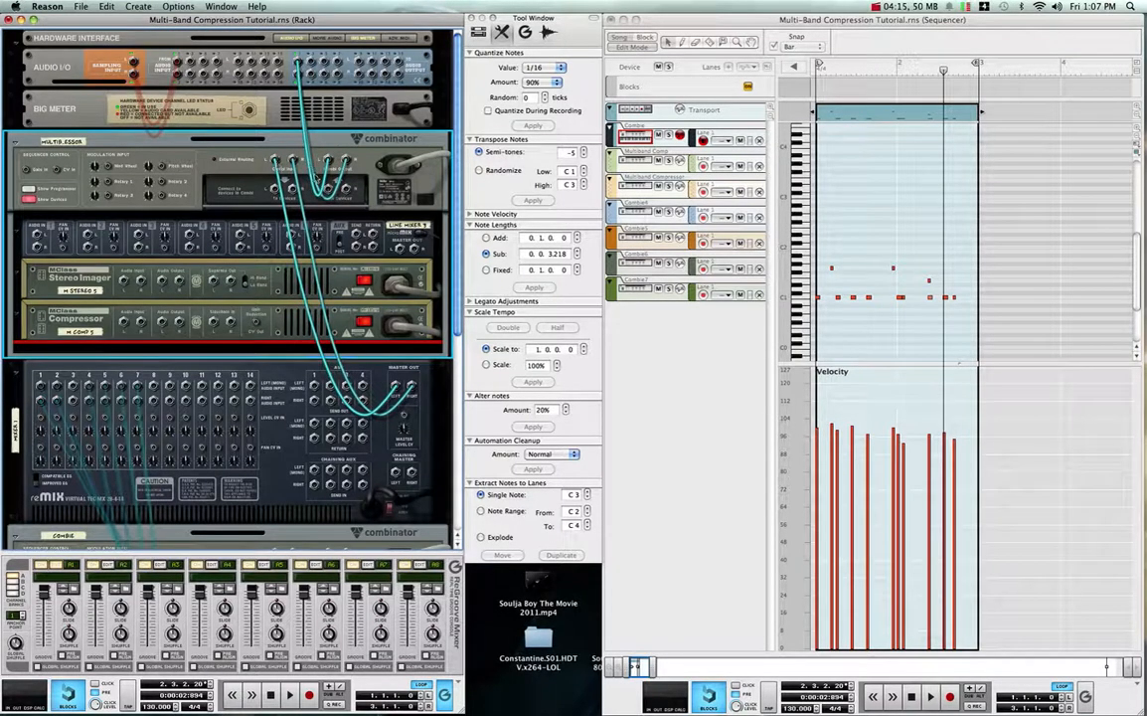
{"action": "left_click_drag", "start_coordinate": [276, 189], "coordinate": [124, 281]}
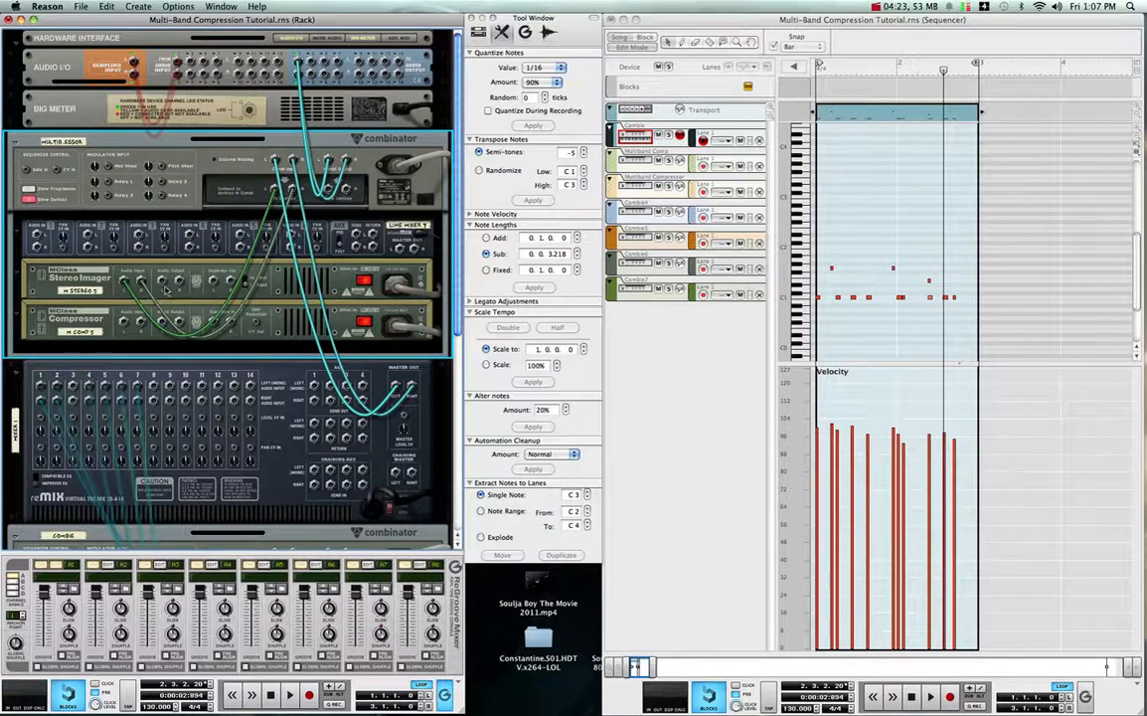
- Set the Stereo Imager's X-Over Frequency to 290 Hz on the front of the rack
{"action": "key", "text": "Tab"}
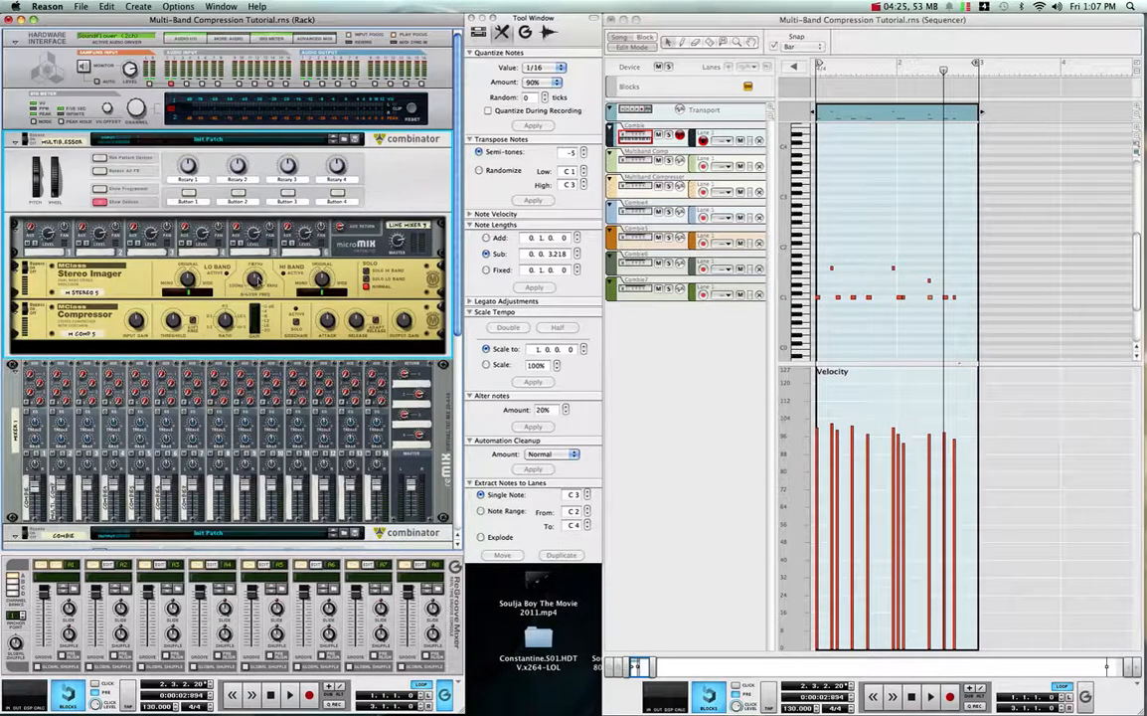
{"action": "mouse_move", "coordinate": [256, 279]}
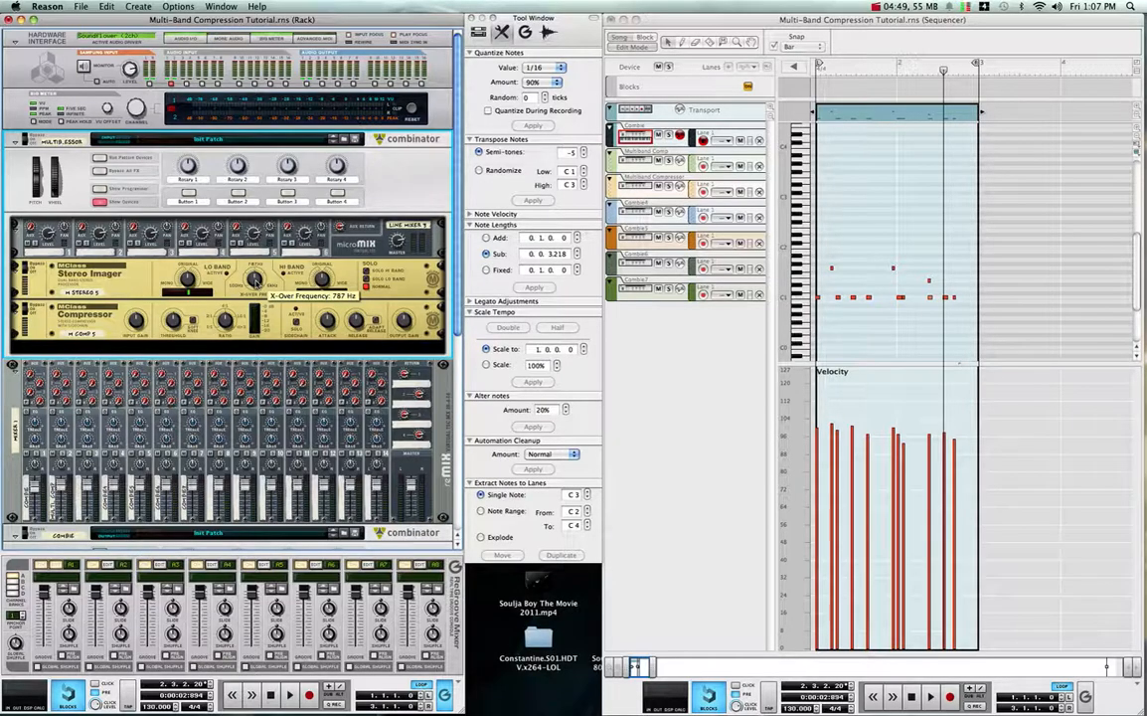
{"action": "mouse_move", "coordinate": [255, 282]}
{"action": "left_mouse_down"}
{"action": "mouse_move", "coordinate": [256, 321]}
{"action": "mouse_move", "coordinate": [256, 307]}
{"action": "left_mouse_up"}
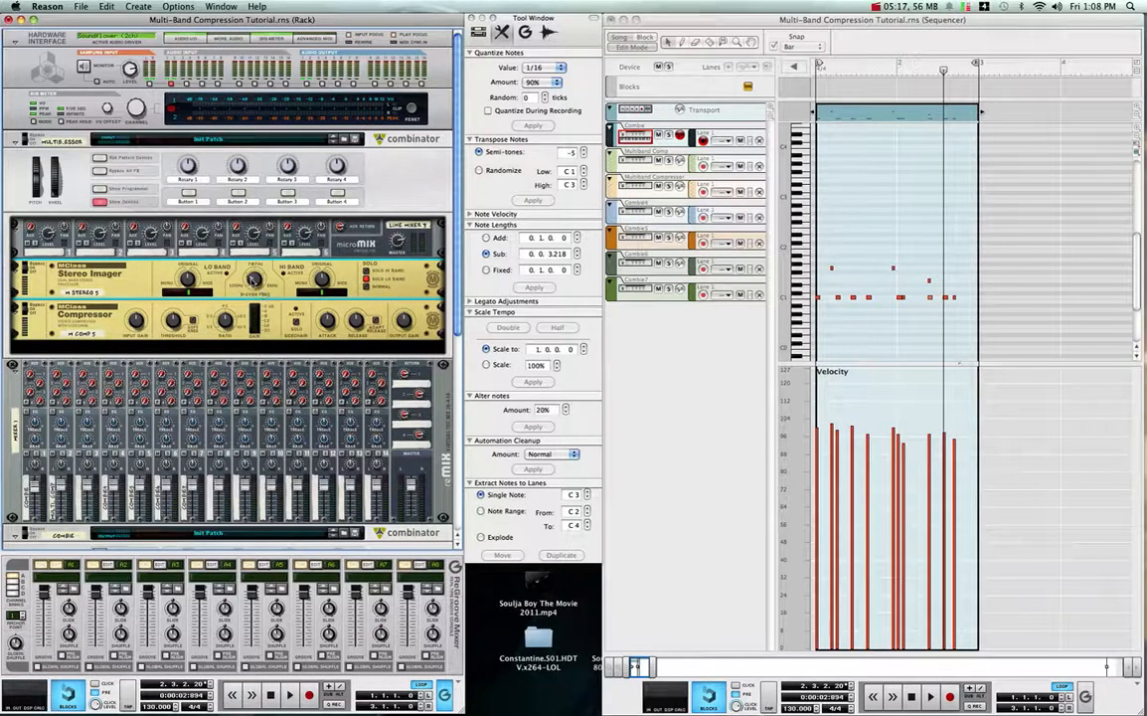
{"action": "mouse_move", "coordinate": [252, 280]}
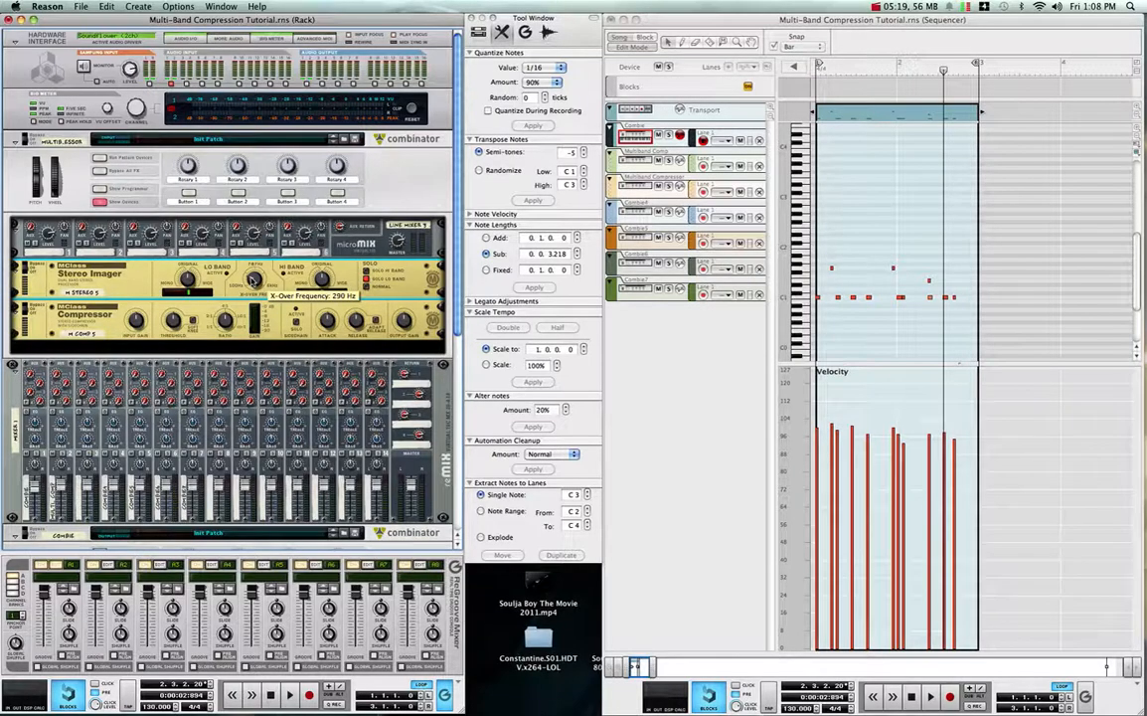
- Patch the Stereo Imager's audio outputs into the Compressor's audio inputs, and the Compressor's outputs into Line Mixer channel 1
{"action": "key", "text": "Tab"}
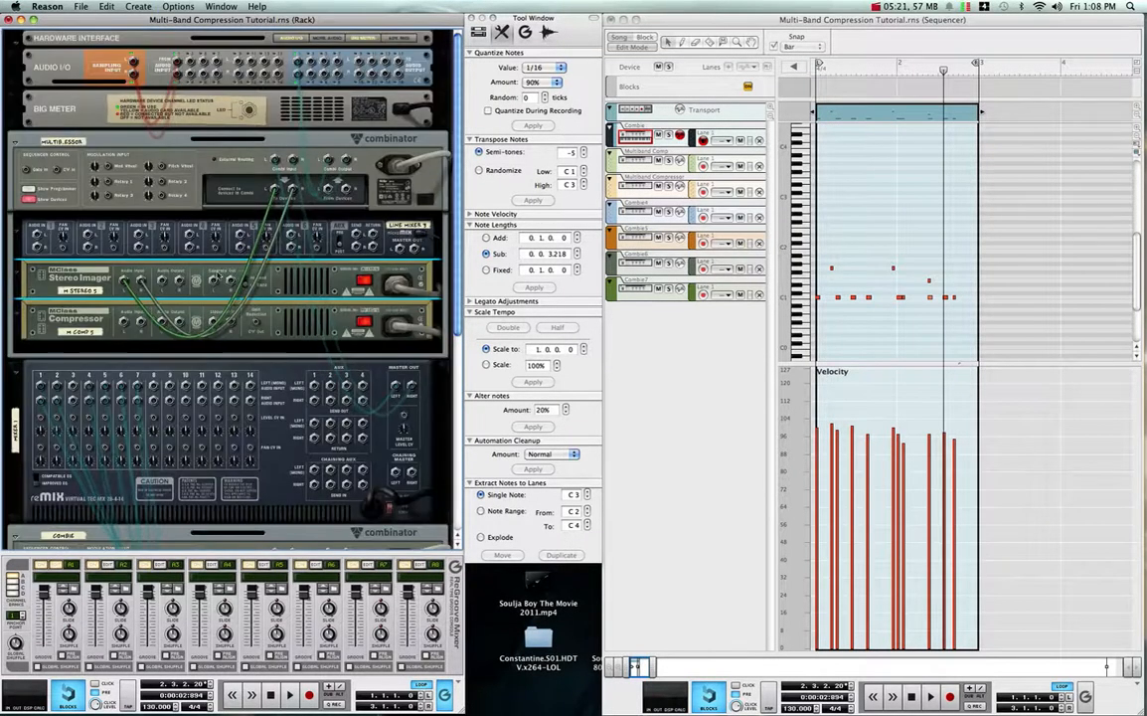
{"action": "left_click_drag", "start_coordinate": [200, 291], "coordinate": [124, 323]}
{"action": "key", "text": "Tab"}
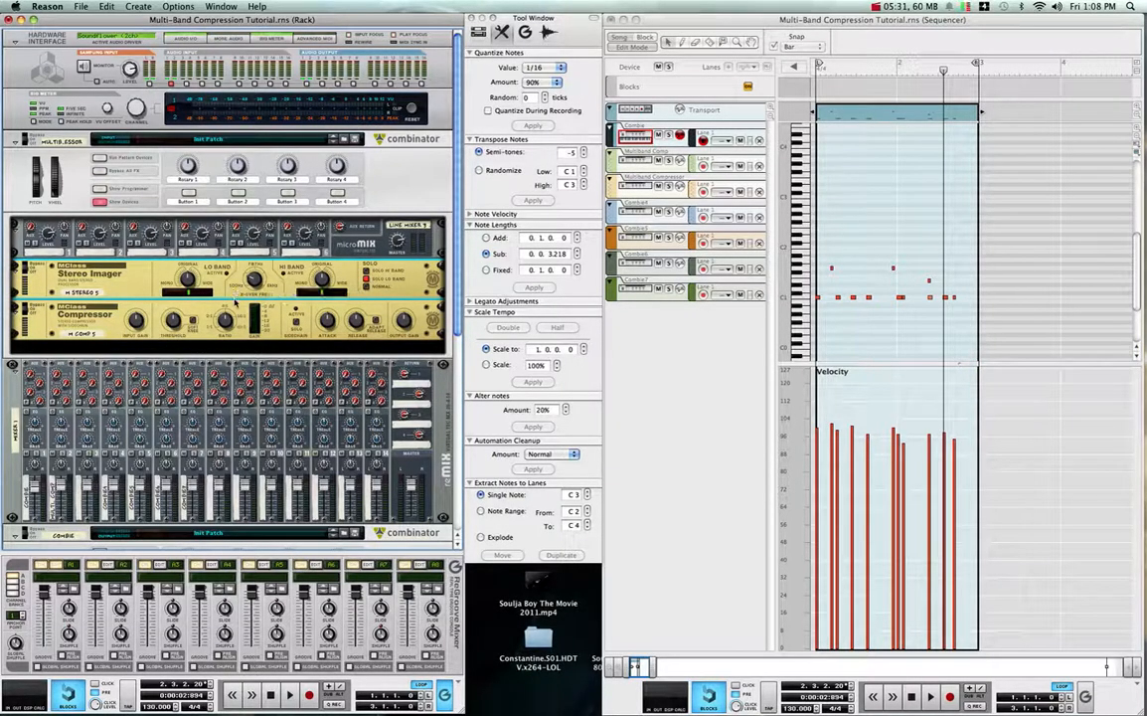
{"action": "key", "text": "Tab"}
{"action": "left_click_drag", "start_coordinate": [215, 319], "coordinate": [39, 235]}
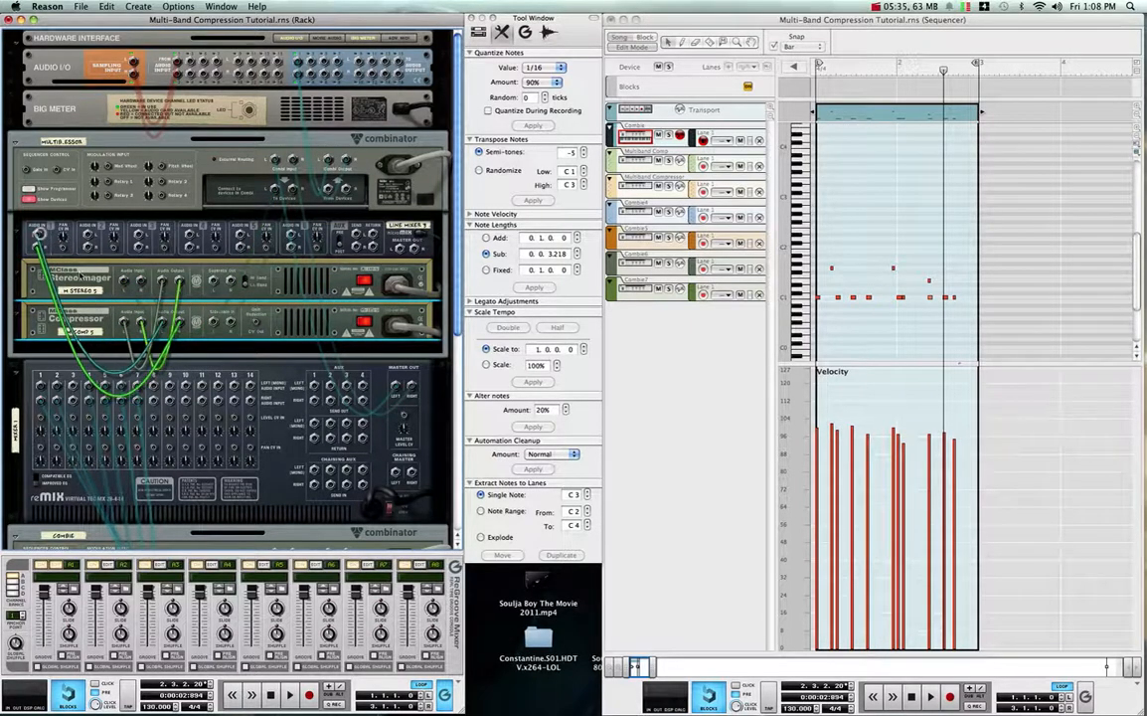
- Rename the MClass Compressor as 290hz & down on the front of the rack
{"action": "key", "text": "Tab"}
{"action": "left_click", "coordinate": [86, 335]}
{"action": "type", "text": "3"}
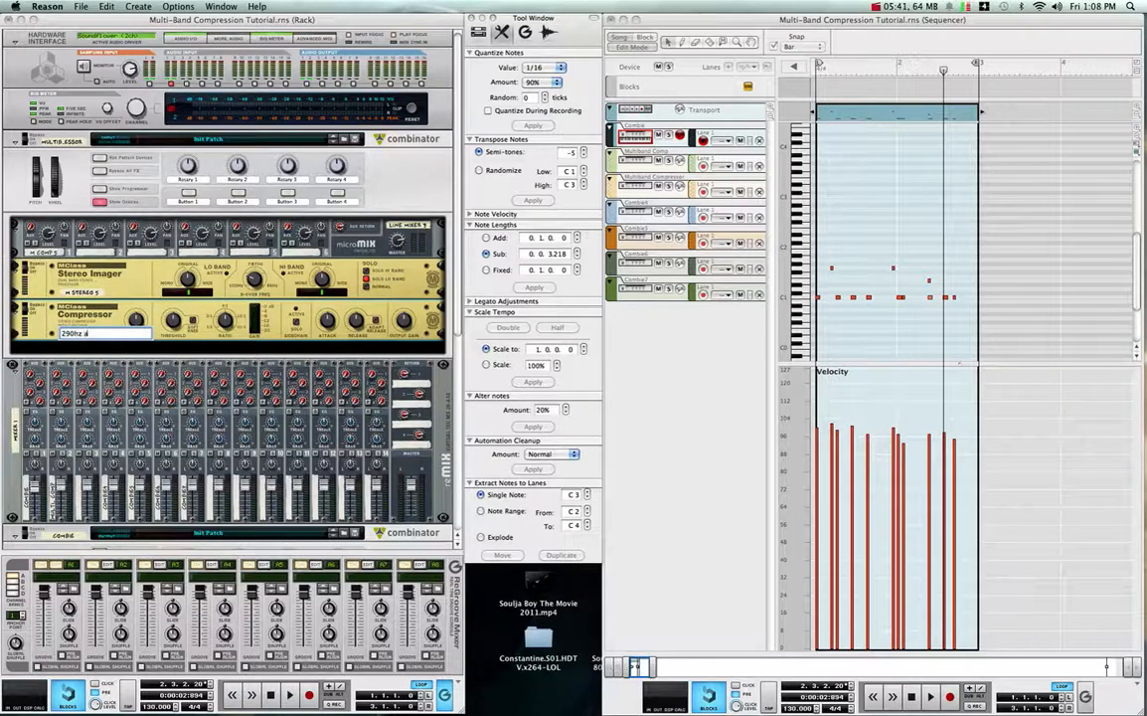
{"action": "key", "text": "BackSpace"}
{"action": "key", "text": "BackSpace"}
{"action": "key", "text": "BackSpace"}
{"action": "type", "text": "down"}
{"action": "key", "text": "Return"}
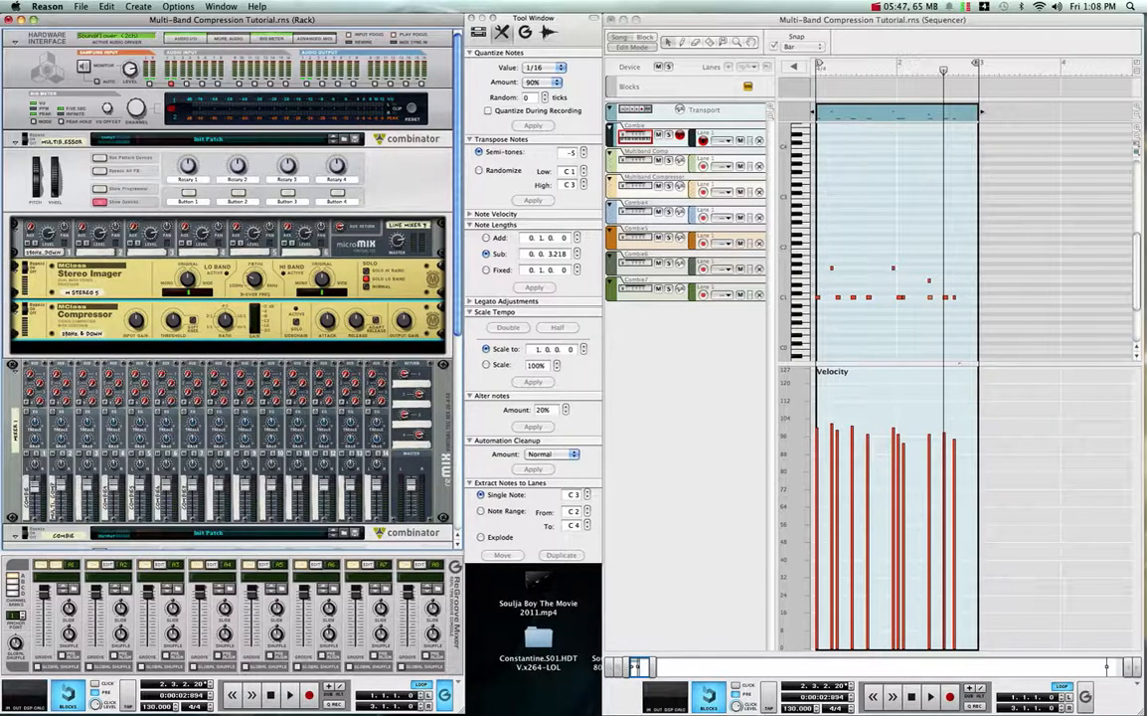
{"action": "right_click", "coordinate": [106, 316]}
{"action": "mouse_move", "coordinate": [139, 413]}
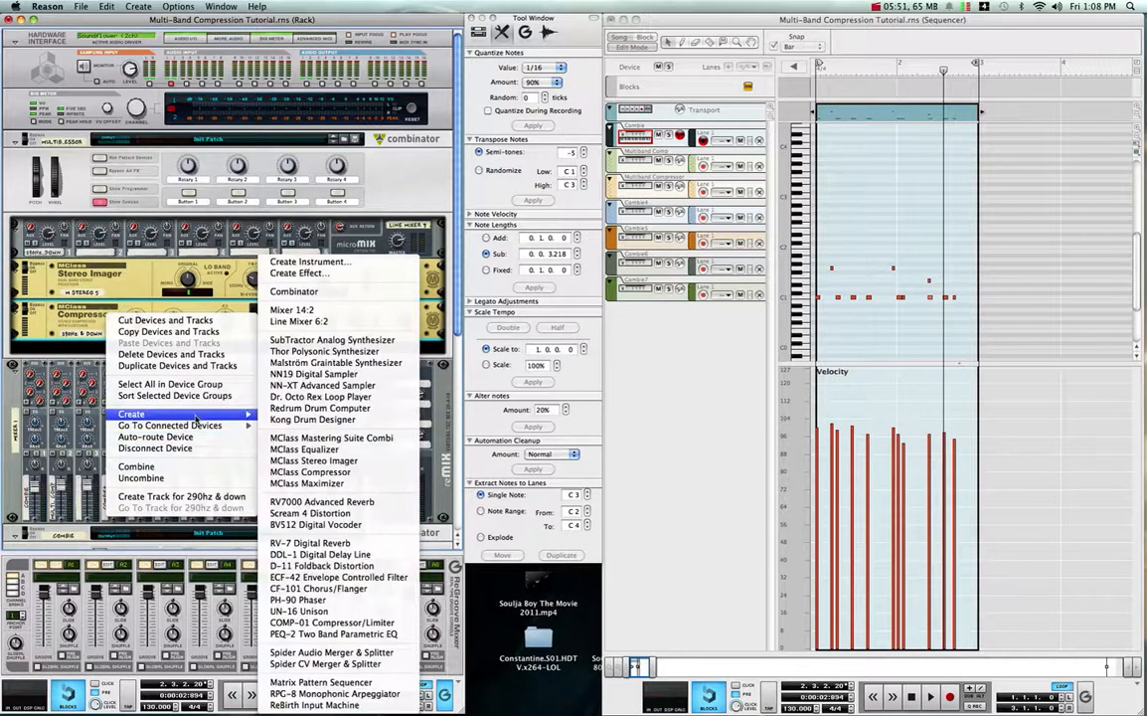
{"action": "left_click", "coordinate": [328, 484]}
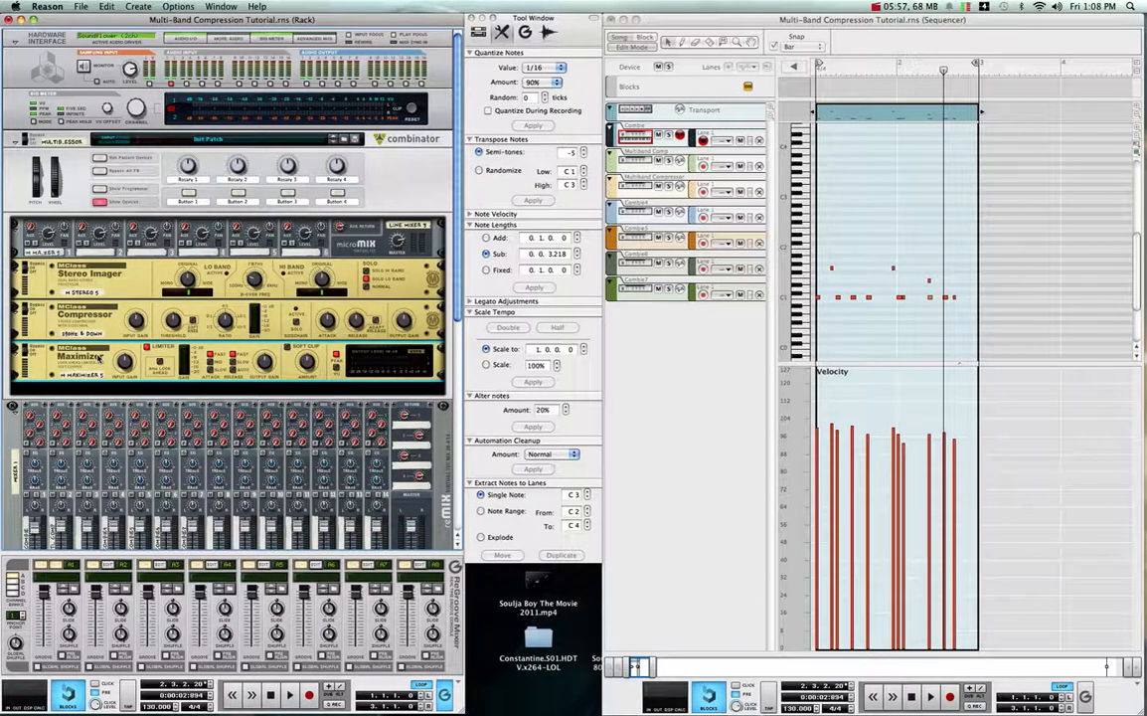
{"action": "key", "text": "super+z"}
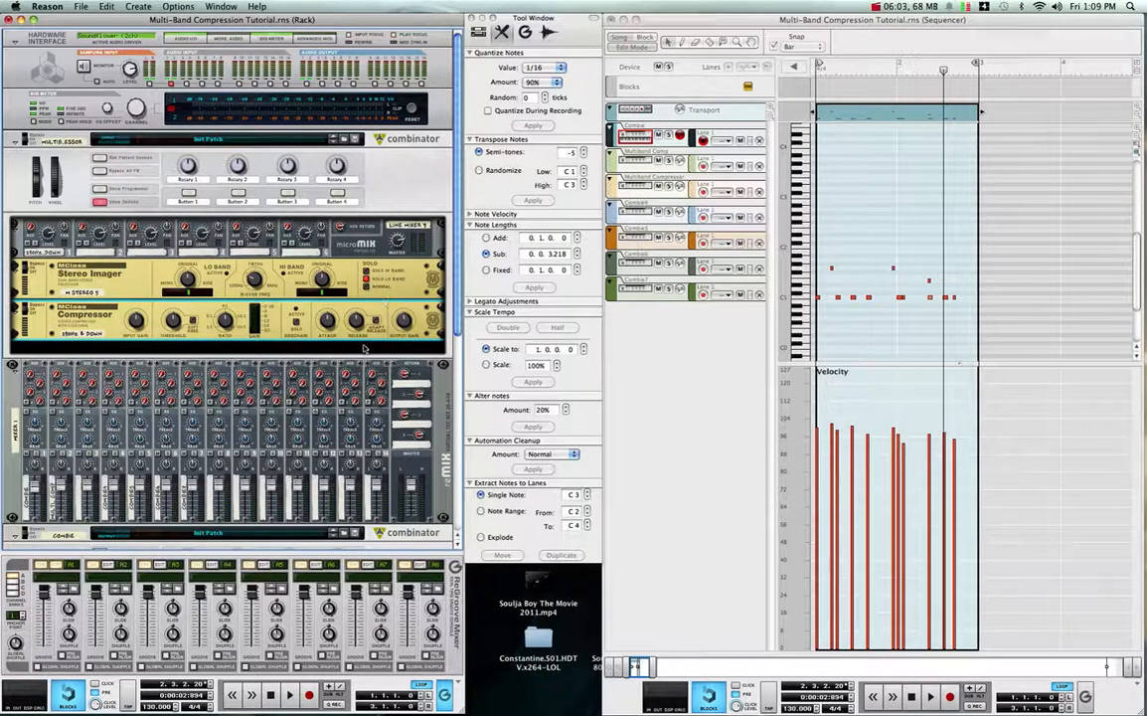
- Add a second uncabled MClass Stereo Imager and MClass Compressor at the end of the Multiband Compressor Combinator
{"action": "left_click", "coordinate": [308, 356]}
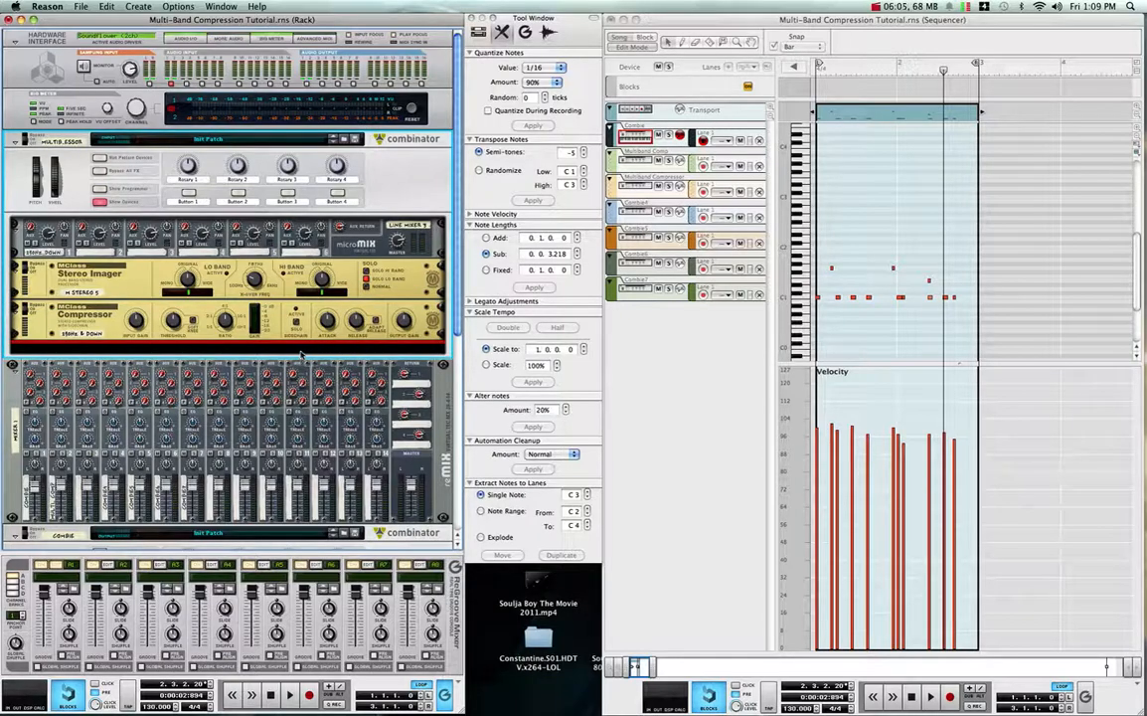
{"action": "right_click", "coordinate": [301, 355]}
{"action": "mouse_move", "coordinate": [453, 452]}
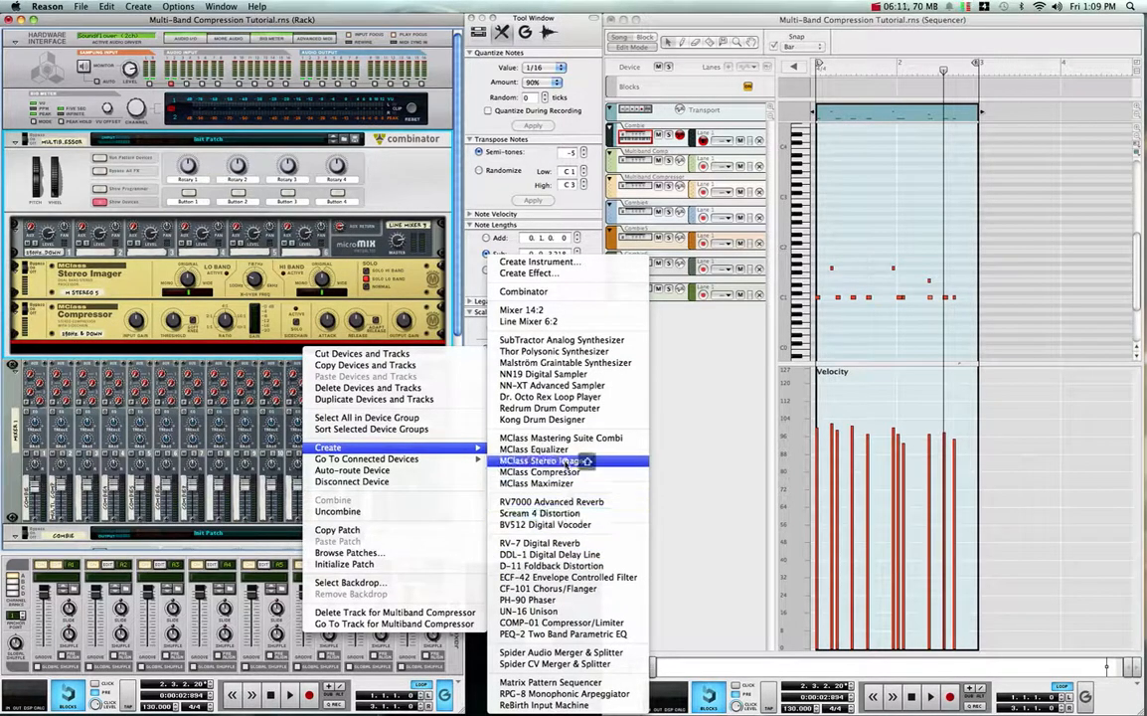
{"action": "left_click", "coordinate": [542, 461]}
{"action": "right_click", "coordinate": [267, 386]}
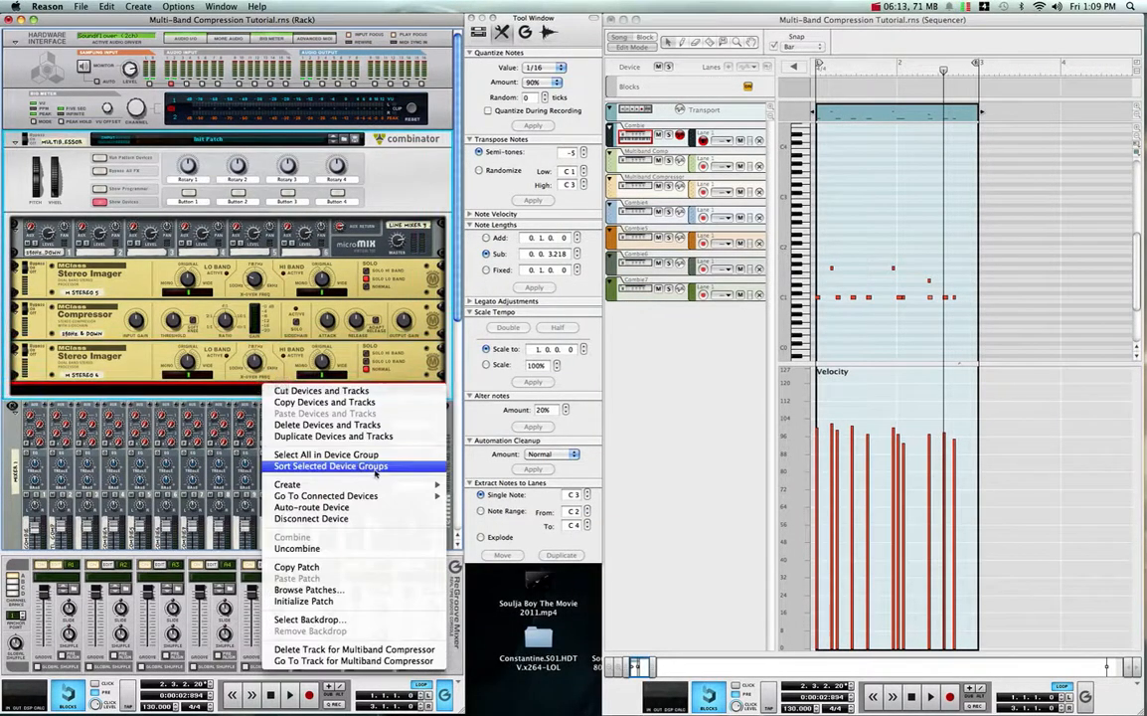
{"action": "mouse_move", "coordinate": [377, 485]}
{"action": "left_click", "coordinate": [487, 471]}
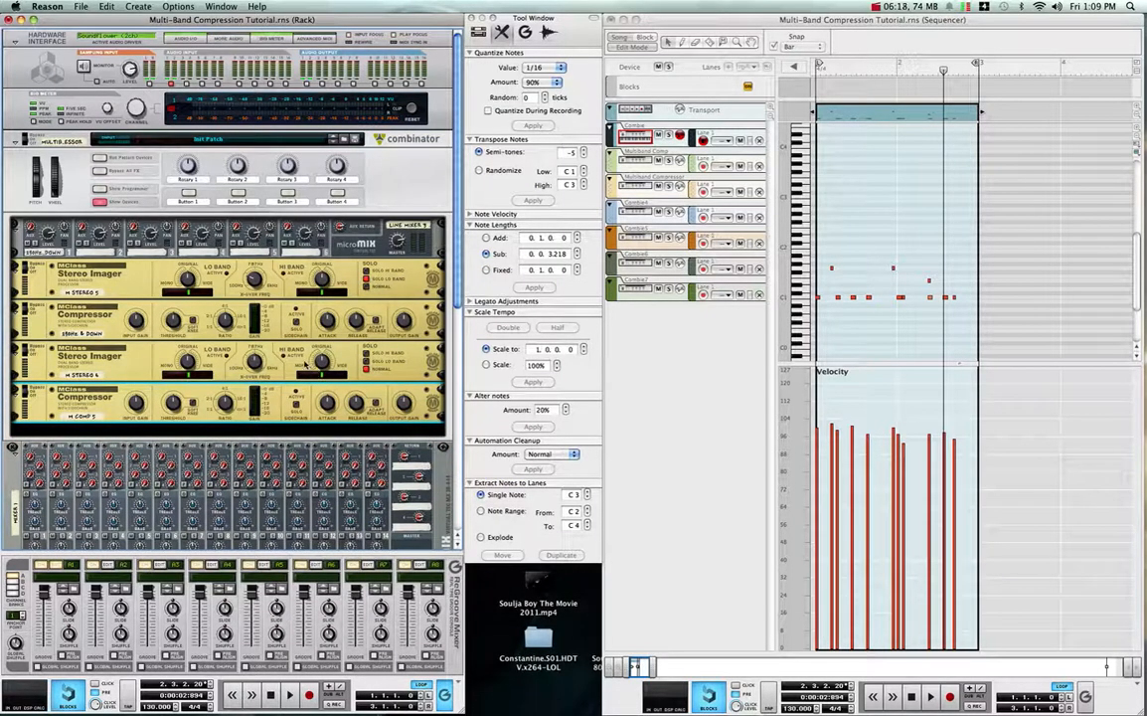
- Patch the first Stereo Imager's Separate Out left and right into the second Stereo Imager's audio inputs
{"action": "key", "text": "Tab"}
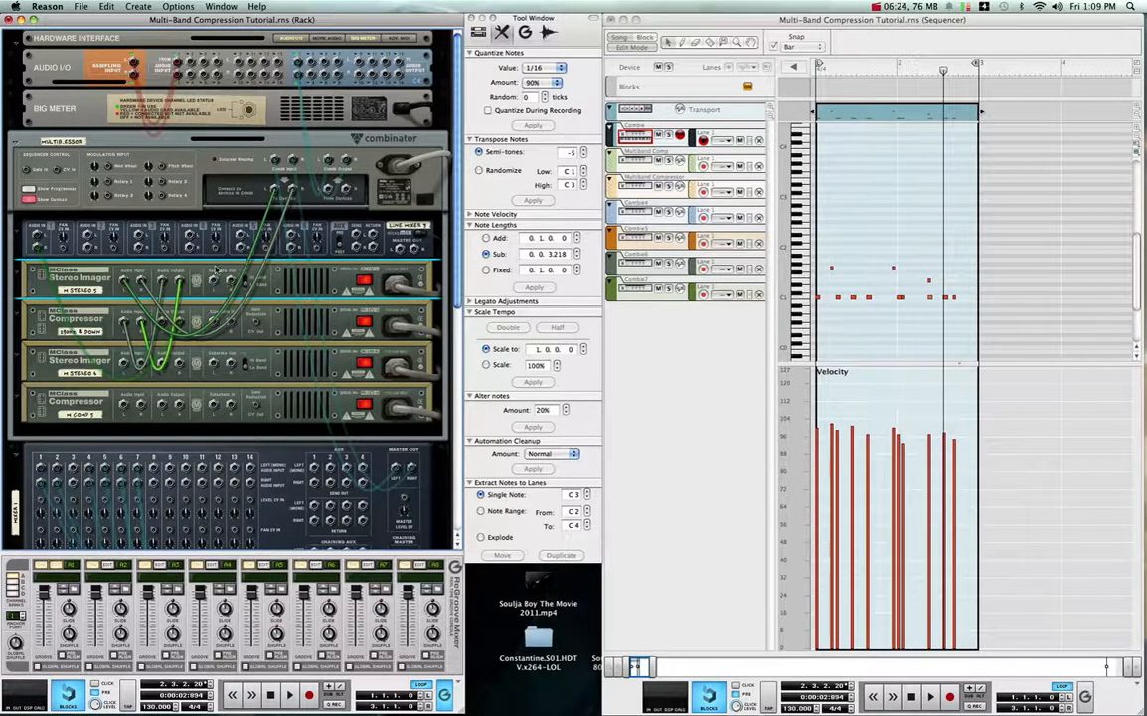
{"action": "key", "text": "k"}
{"action": "key", "text": "k"}
{"action": "left_click", "coordinate": [279, 281]}
{"action": "left_click", "coordinate": [287, 315]}
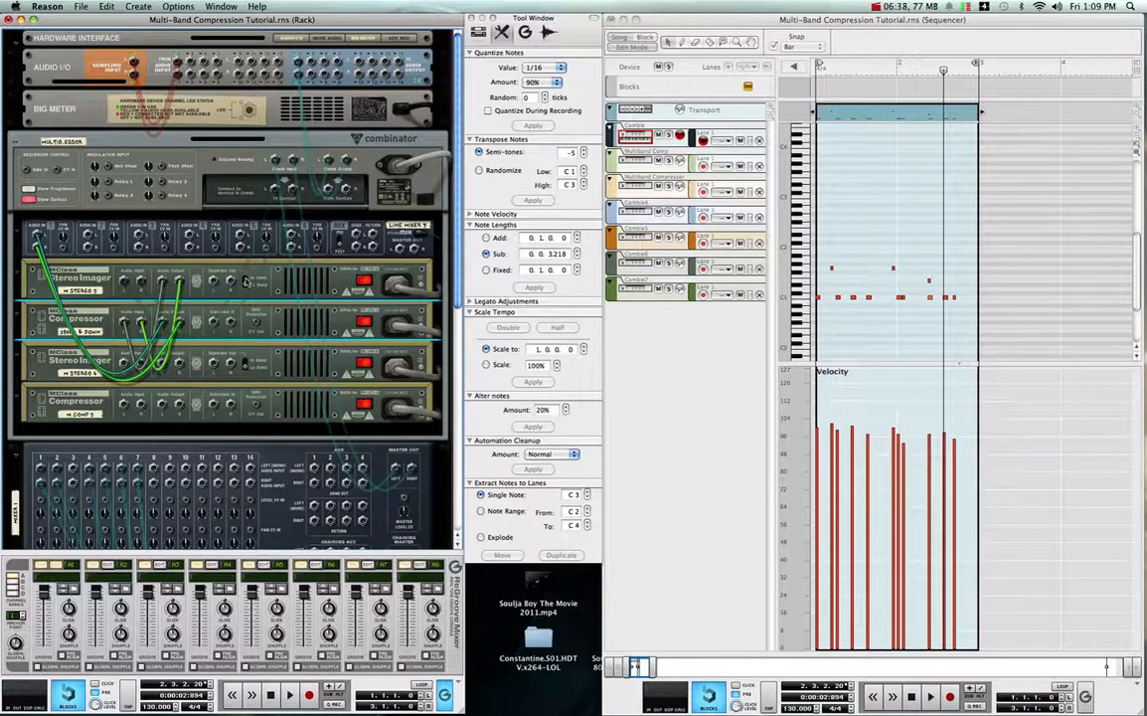
{"action": "left_click", "coordinate": [245, 282]}
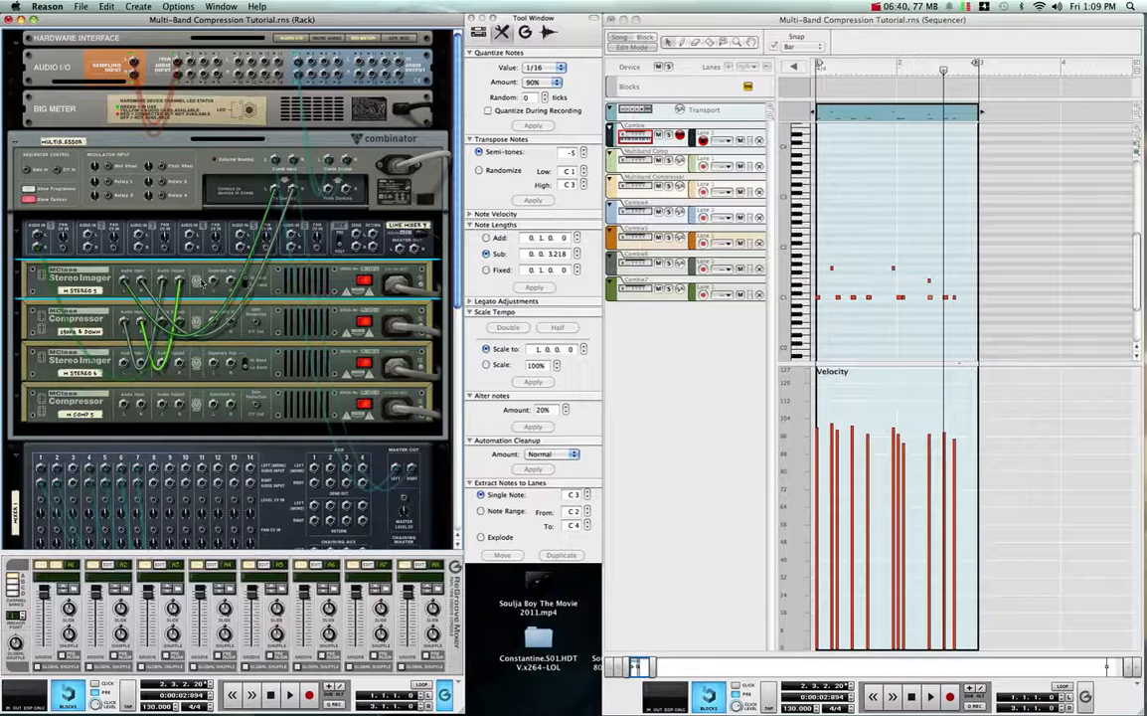
{"action": "key", "text": "Tab"}
{"action": "mouse_move", "coordinate": [262, 285]}
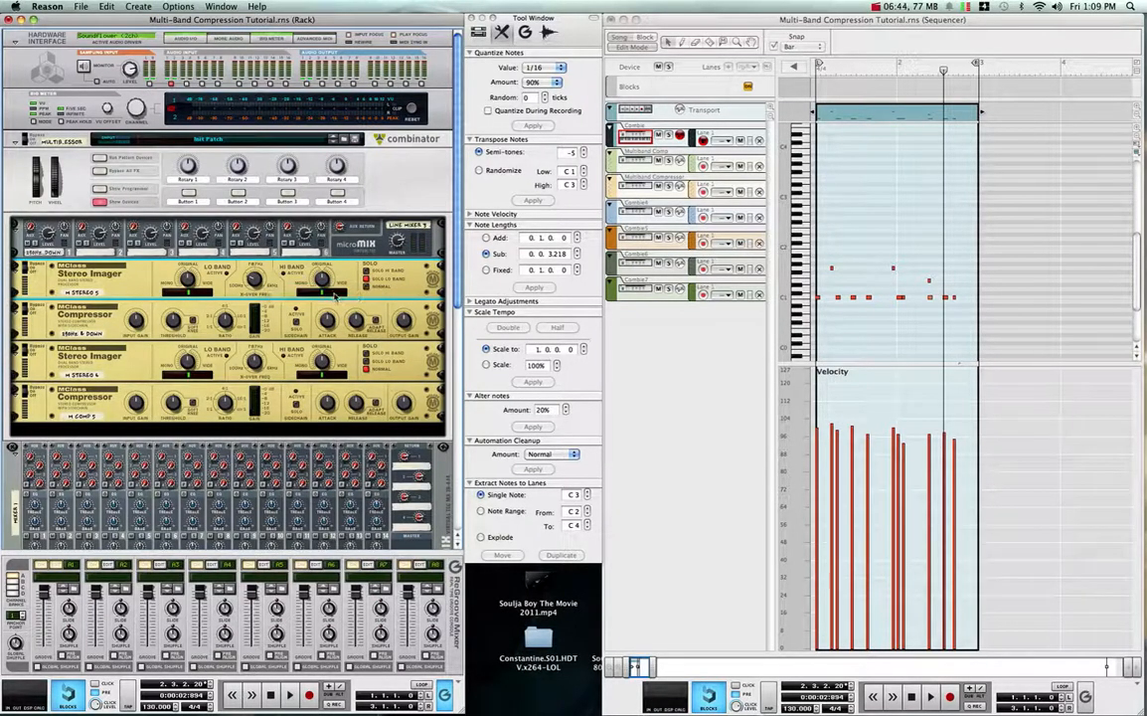
{"action": "key", "text": "Tab"}
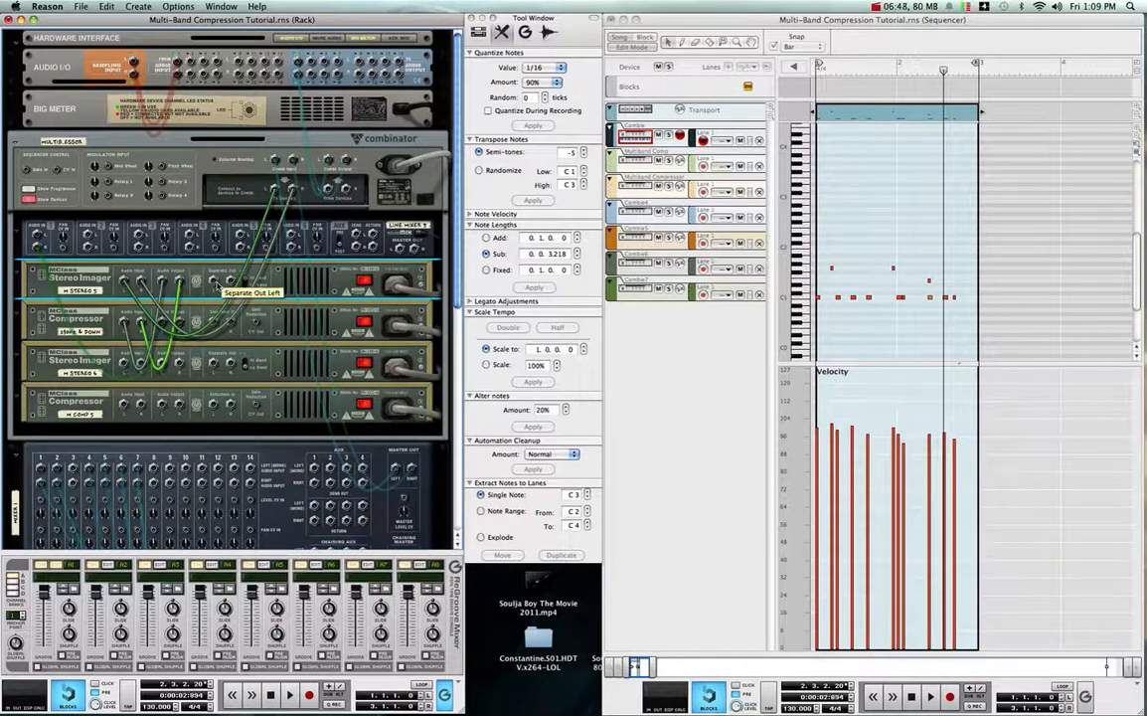
{"action": "left_click_drag", "start_coordinate": [239, 300], "coordinate": [125, 364]}
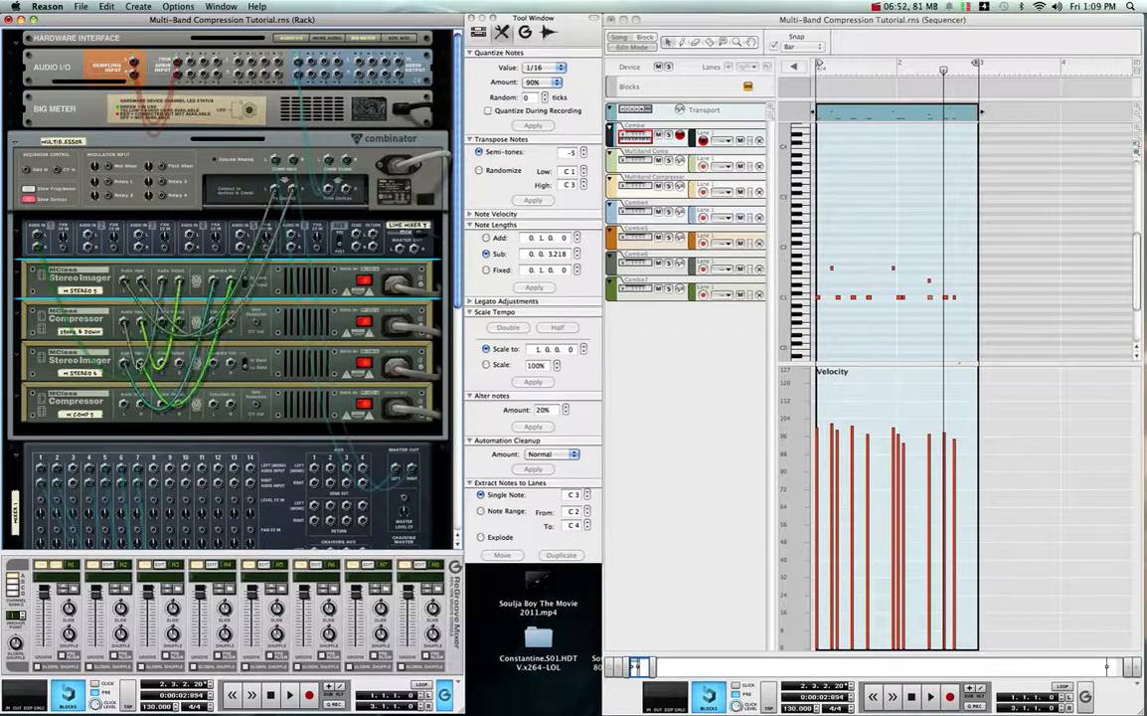
- Set the second Stereo Imager's X-Over Frequency to 840 Hz and patch its audio outputs into the second Compressor's audio inputs
{"action": "key", "text": "Tab"}
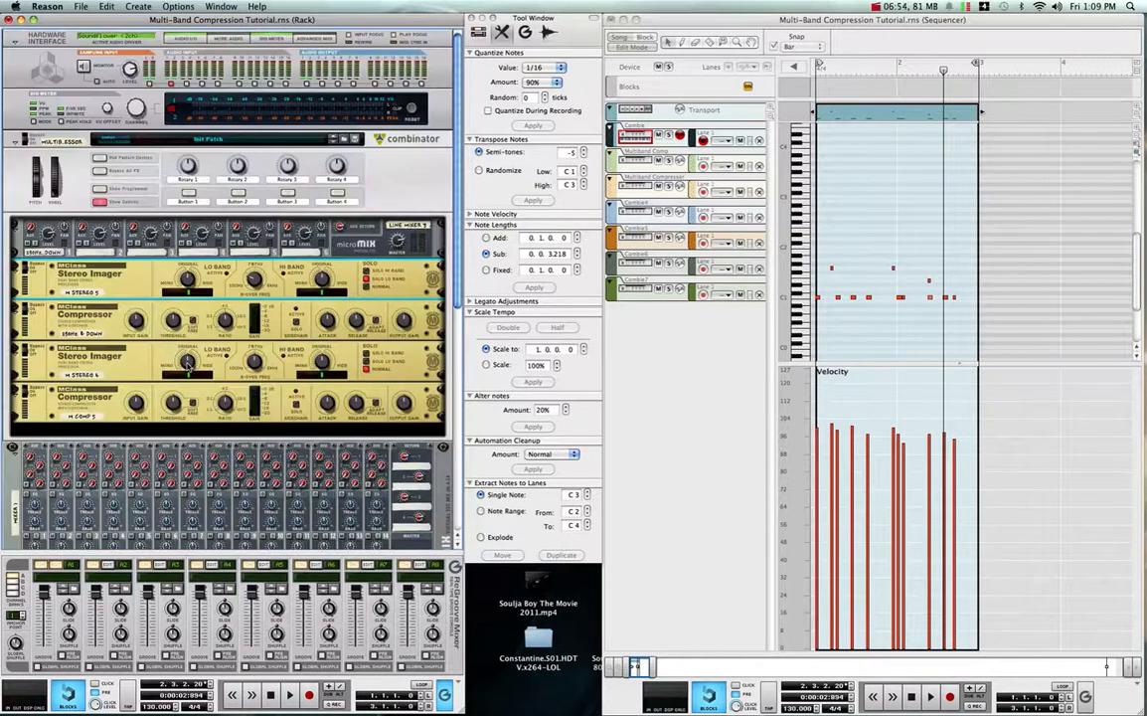
{"action": "left_click", "coordinate": [254, 362]}
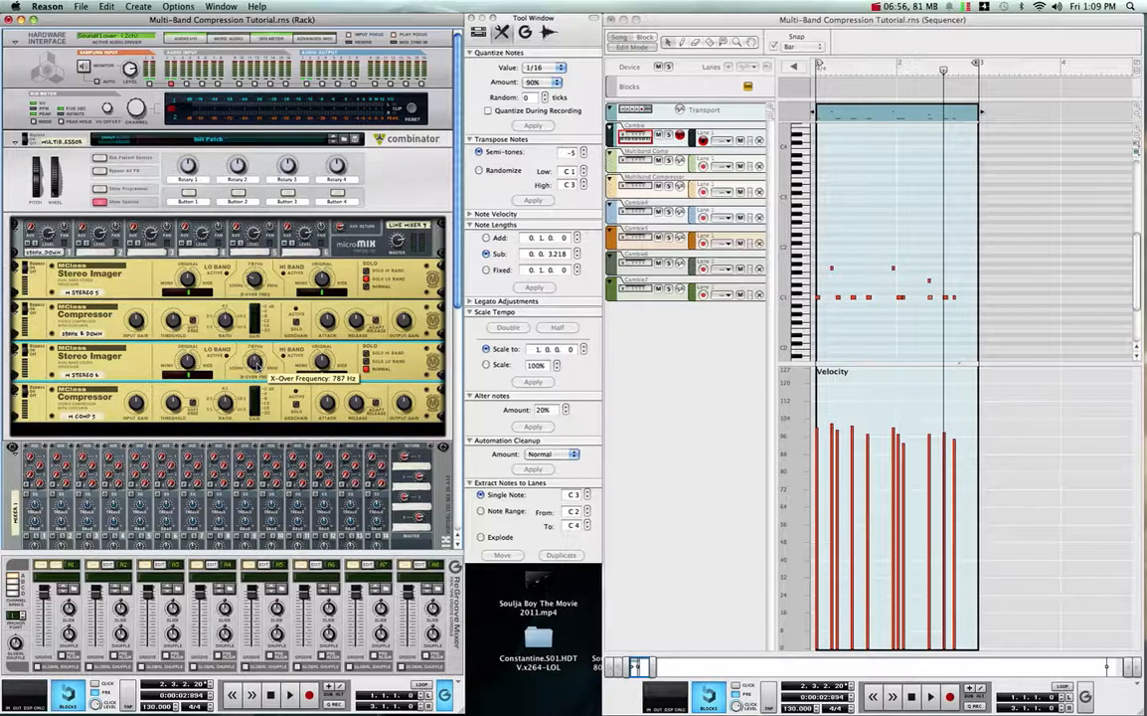
{"action": "mouse_move", "coordinate": [256, 362]}
{"action": "left_mouse_down"}
{"action": "mouse_move", "coordinate": [253, 328]}
{"action": "mouse_move", "coordinate": [252, 362]}
{"action": "left_mouse_up"}
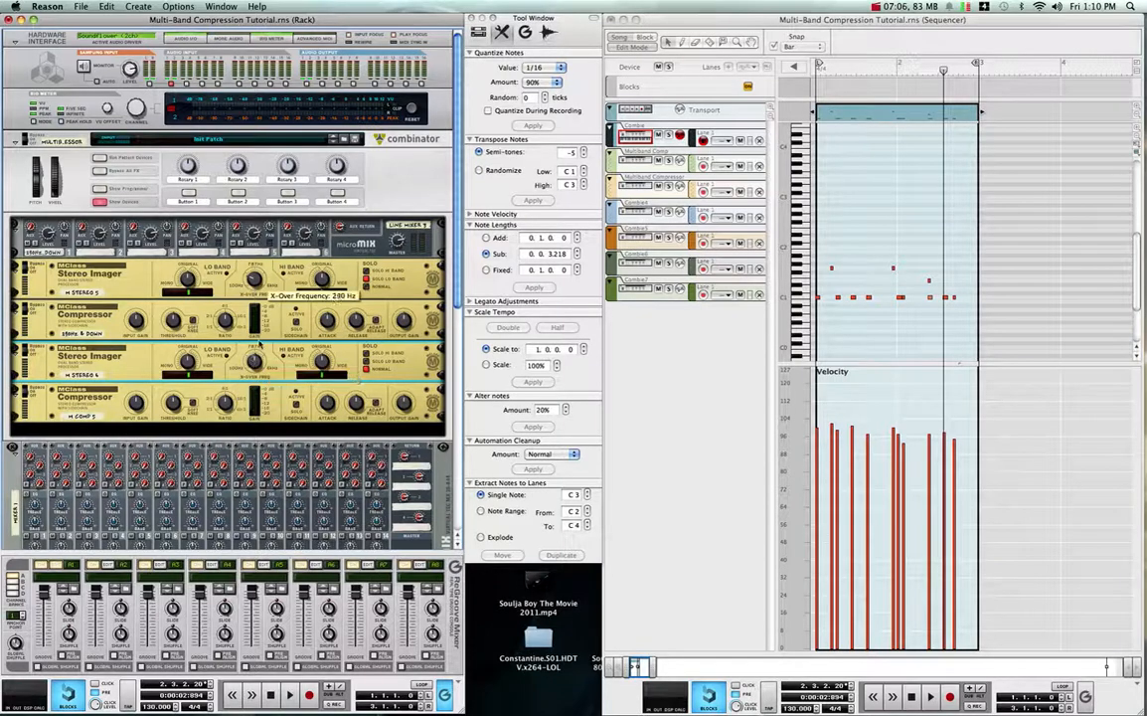
{"action": "mouse_move", "coordinate": [257, 367]}
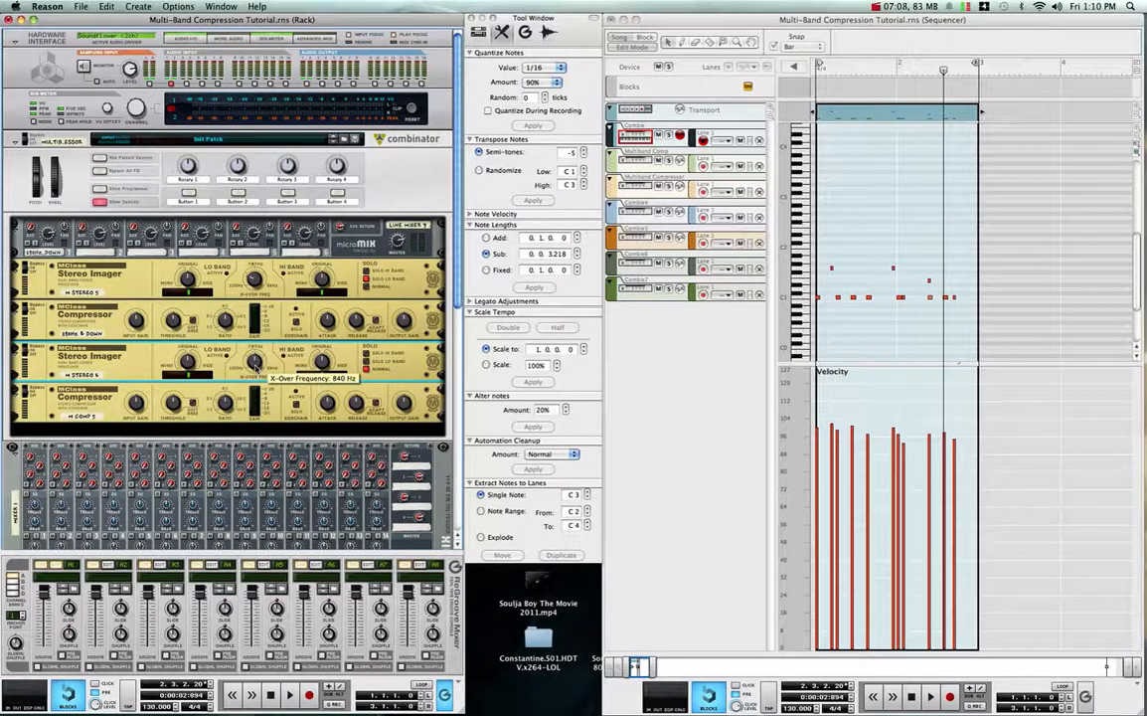
{"action": "mouse_move", "coordinate": [254, 278]}
{"action": "key", "text": "Tab"}
{"action": "left_click_drag", "start_coordinate": [124, 418], "coordinate": [123, 406]}
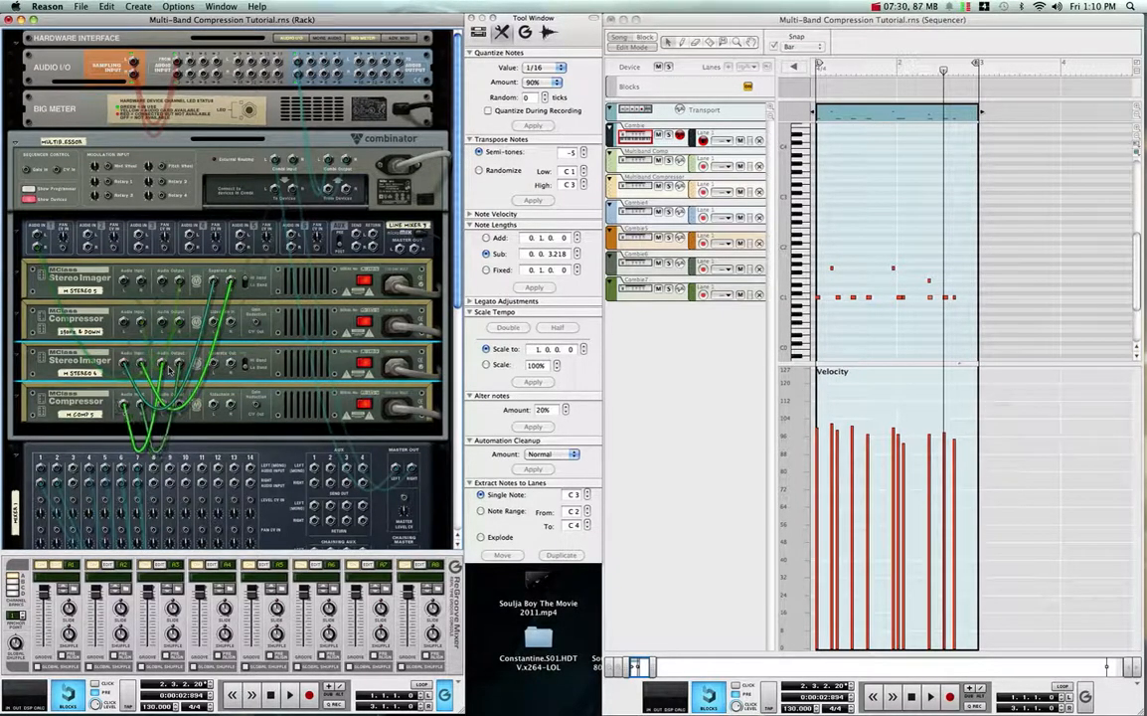
- Rename the second MClass Compressor as 290HZ-840HZ
{"action": "key", "text": "Tab"}
{"action": "double_click", "coordinate": [89, 416]}
{"action": "type", "text": "290HZ-890"}
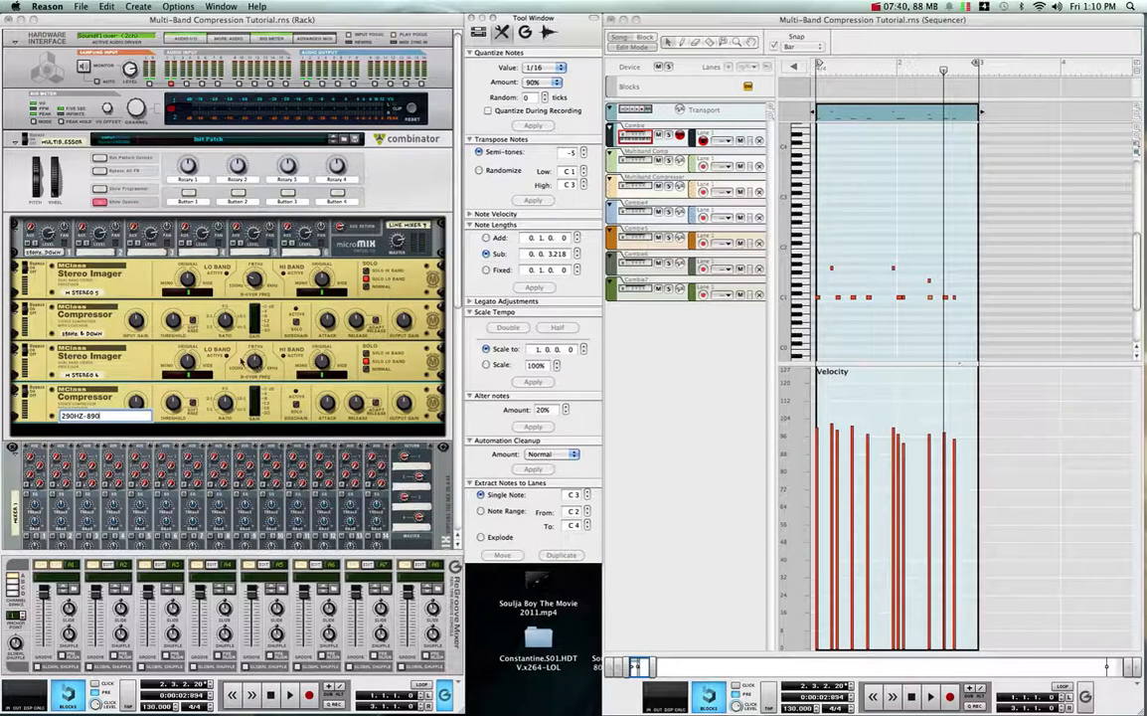
{"action": "left_click", "coordinate": [254, 362]}
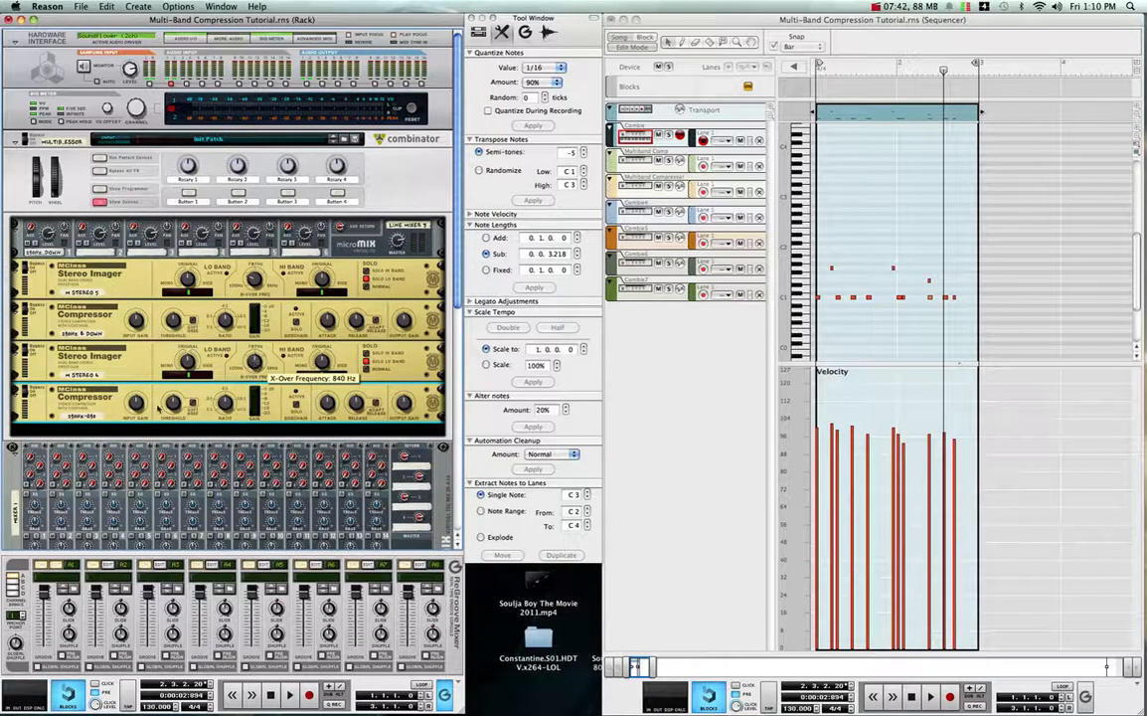
{"action": "left_click", "coordinate": [97, 416]}
{"action": "left_click", "coordinate": [102, 415]}
{"action": "key", "text": "BackSpace"}
{"action": "key", "text": "BackSpace"}
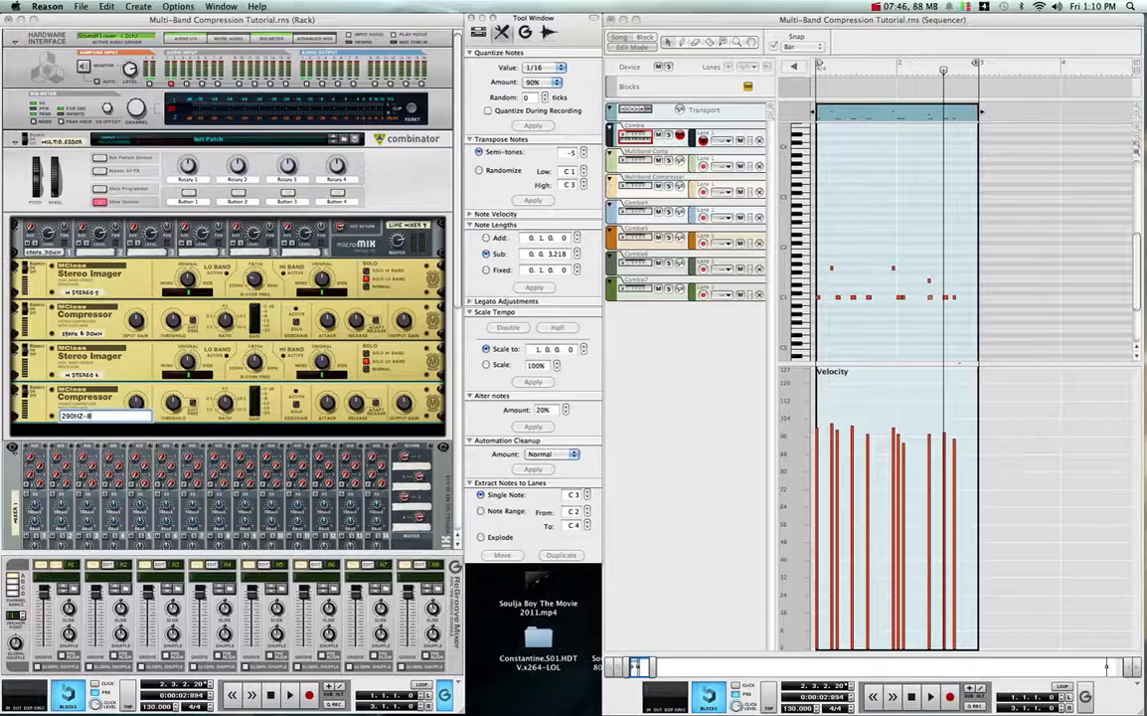
{"action": "type", "text": "40HZ"}
{"action": "key", "text": "Return"}
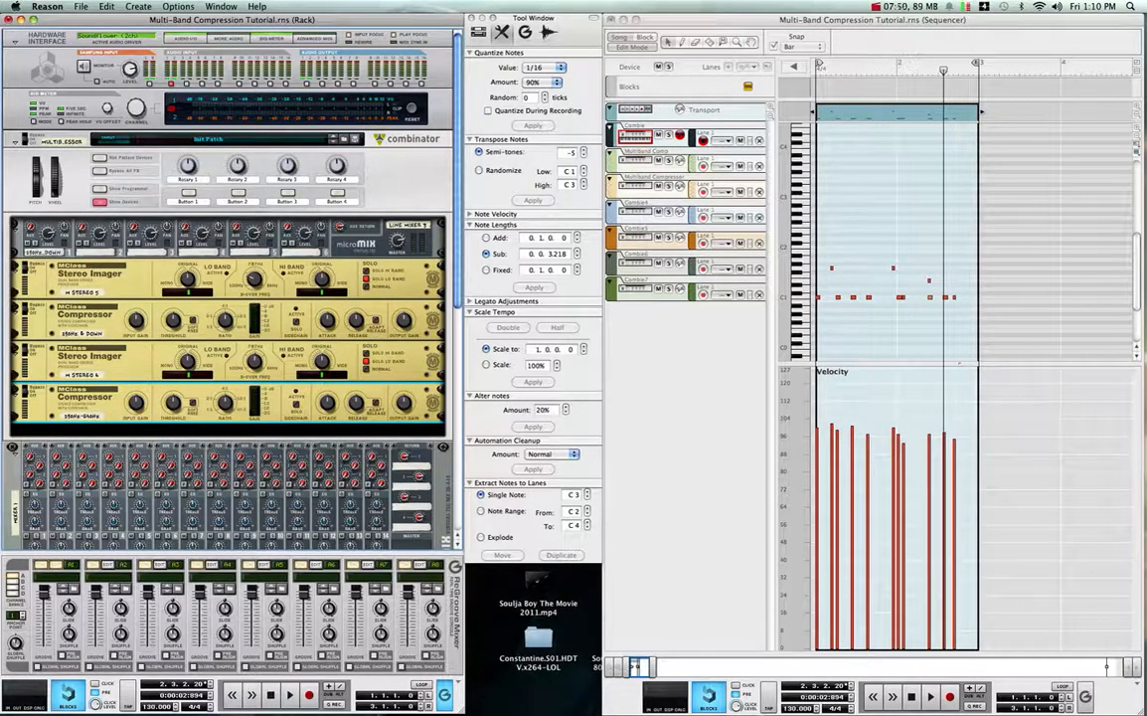
- Connect the second Compressor's audio outputs to Line Mixer channel 2 on the back of the rack
{"action": "key", "text": "Tab"}
{"action": "left_click_drag", "start_coordinate": [159, 403], "coordinate": [88, 237]}
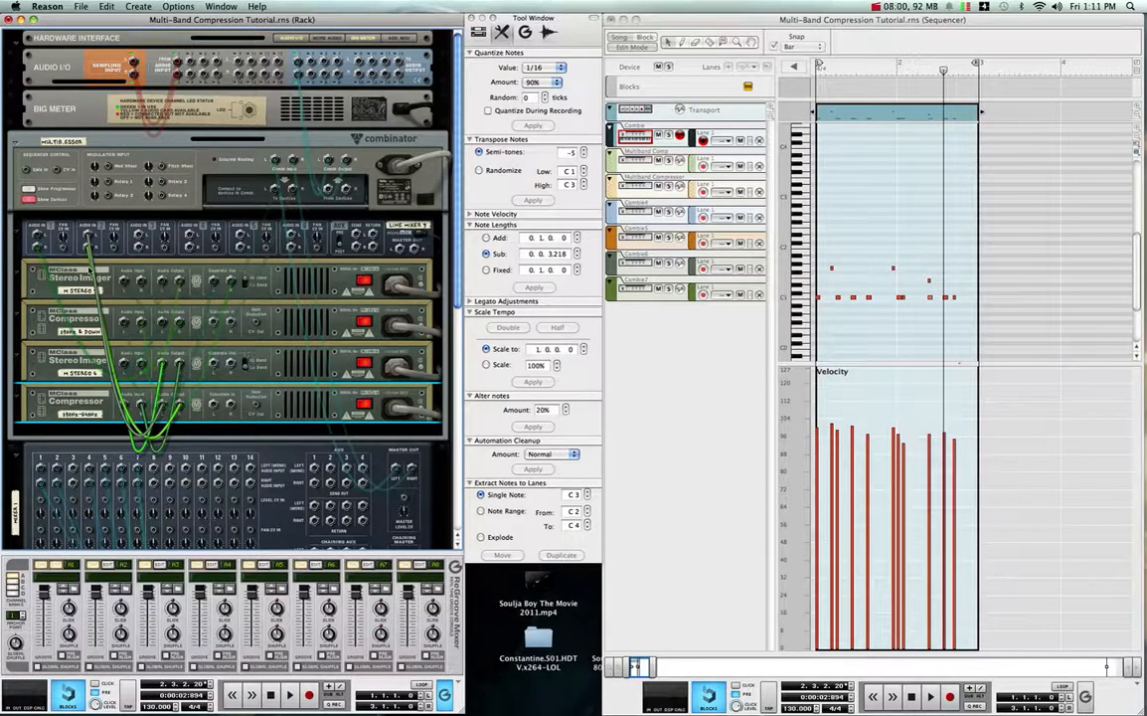
{"action": "key", "text": "Tab"}
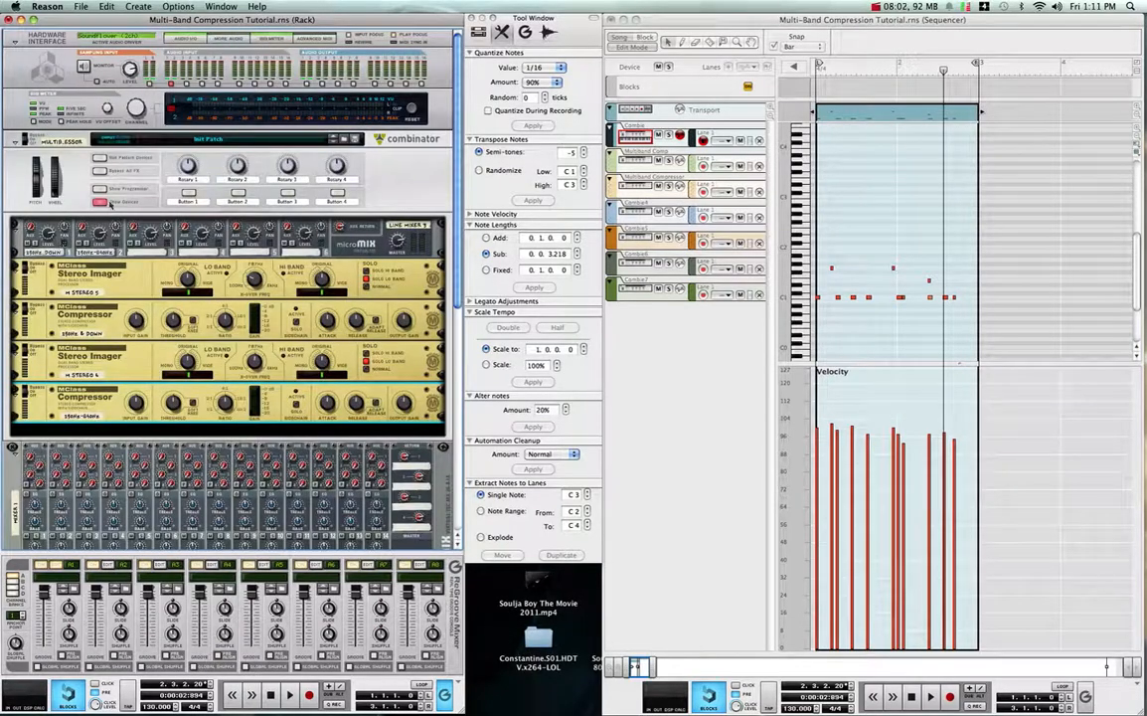
- Examine the device chain and cabling of the prebuilt Dr. Octavious multiband Combinator, from its Line Mixer down to its Equalizer
{"action": "left_click", "coordinate": [100, 202]}
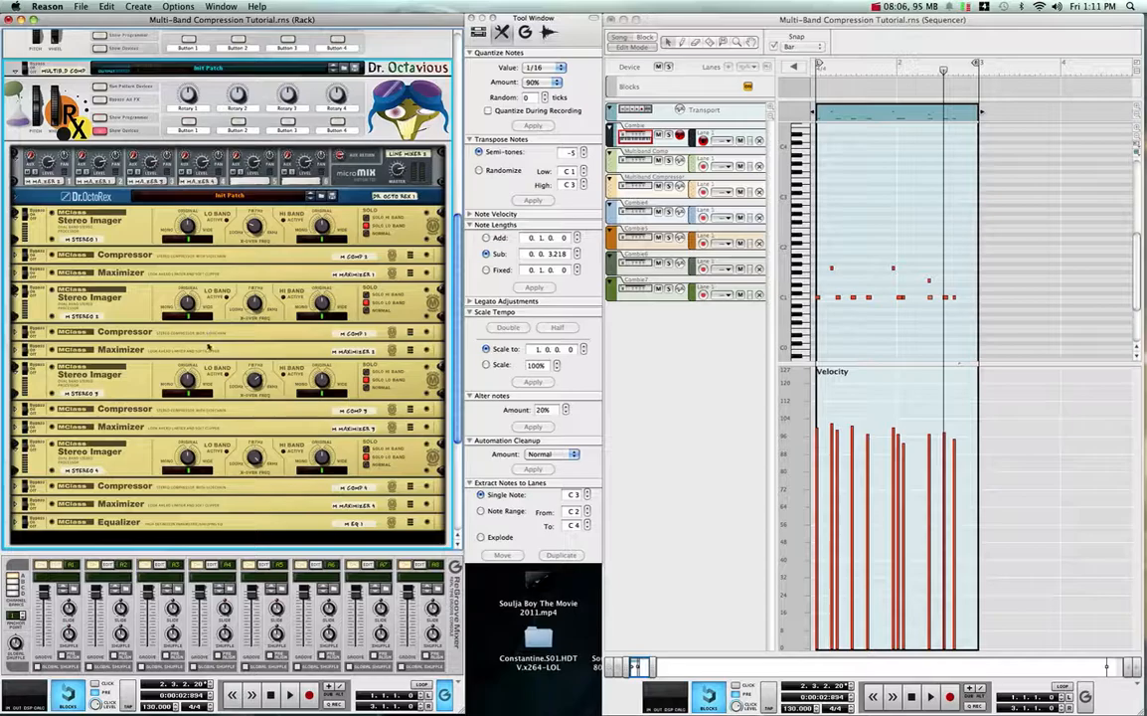
{"action": "left_click", "coordinate": [408, 191]}
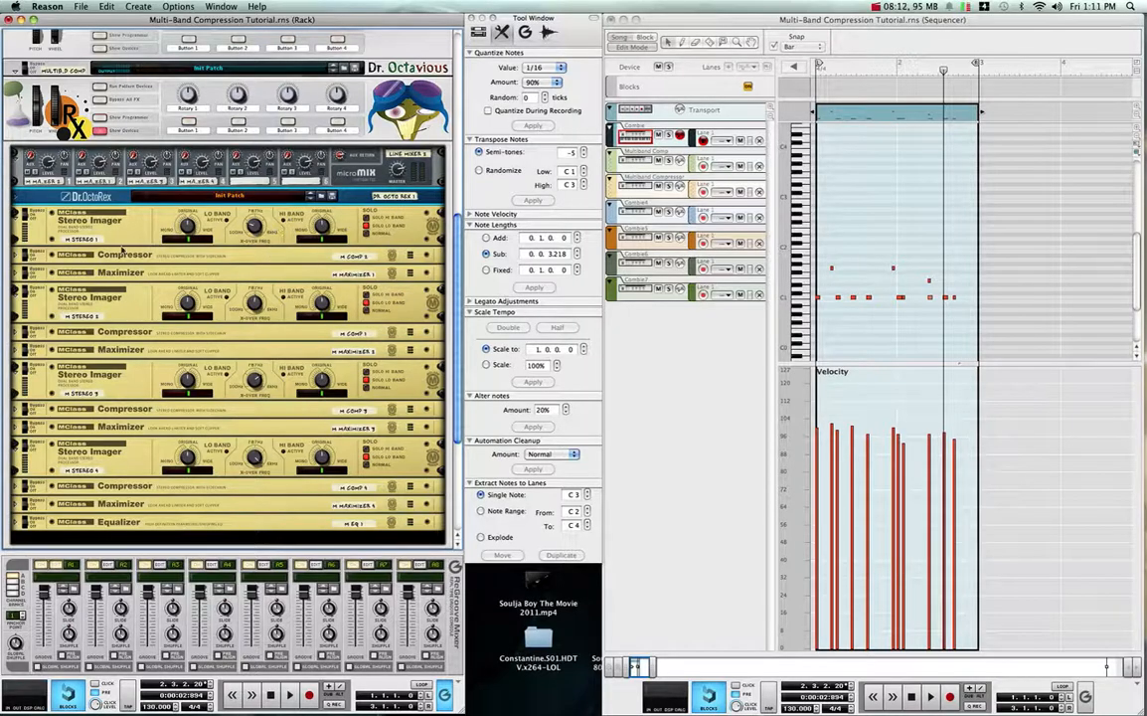
{"action": "left_click", "coordinate": [121, 213]}
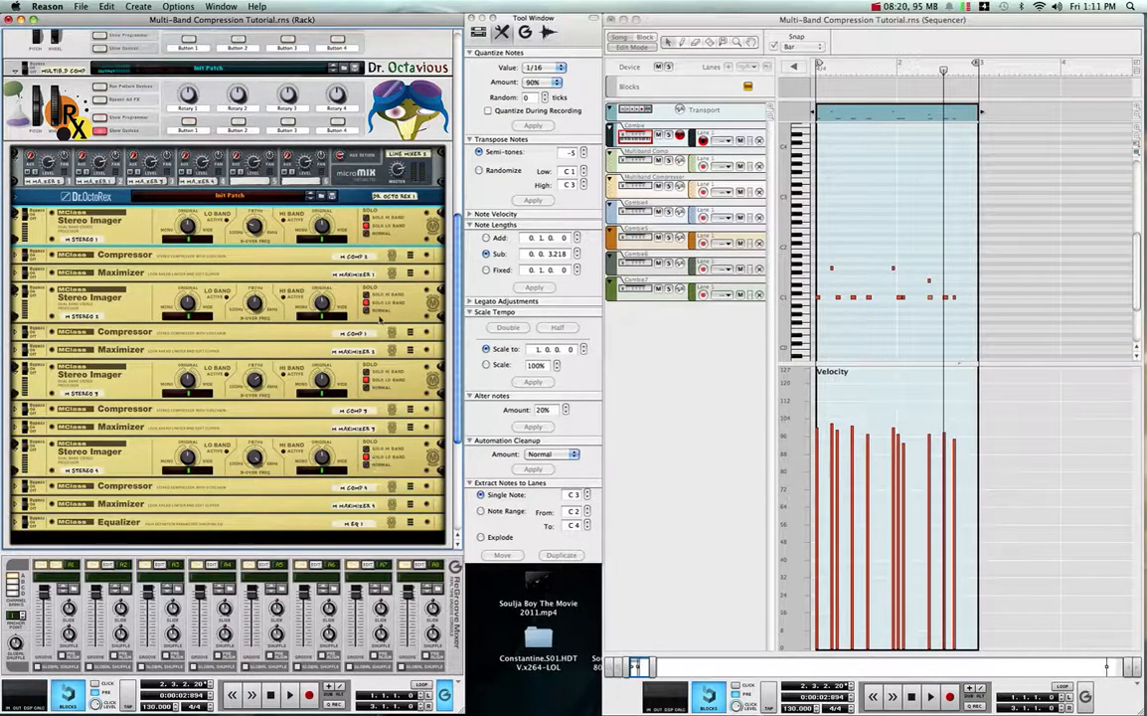
{"action": "key", "text": "Tab"}
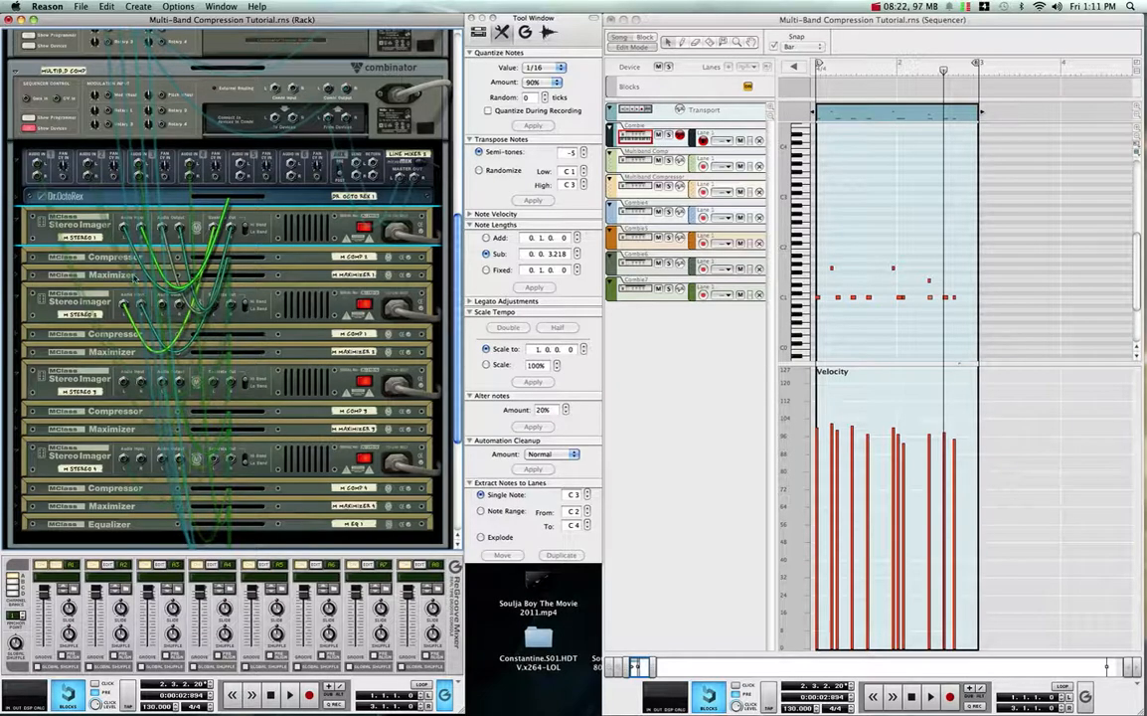
{"action": "key", "text": "Tab"}
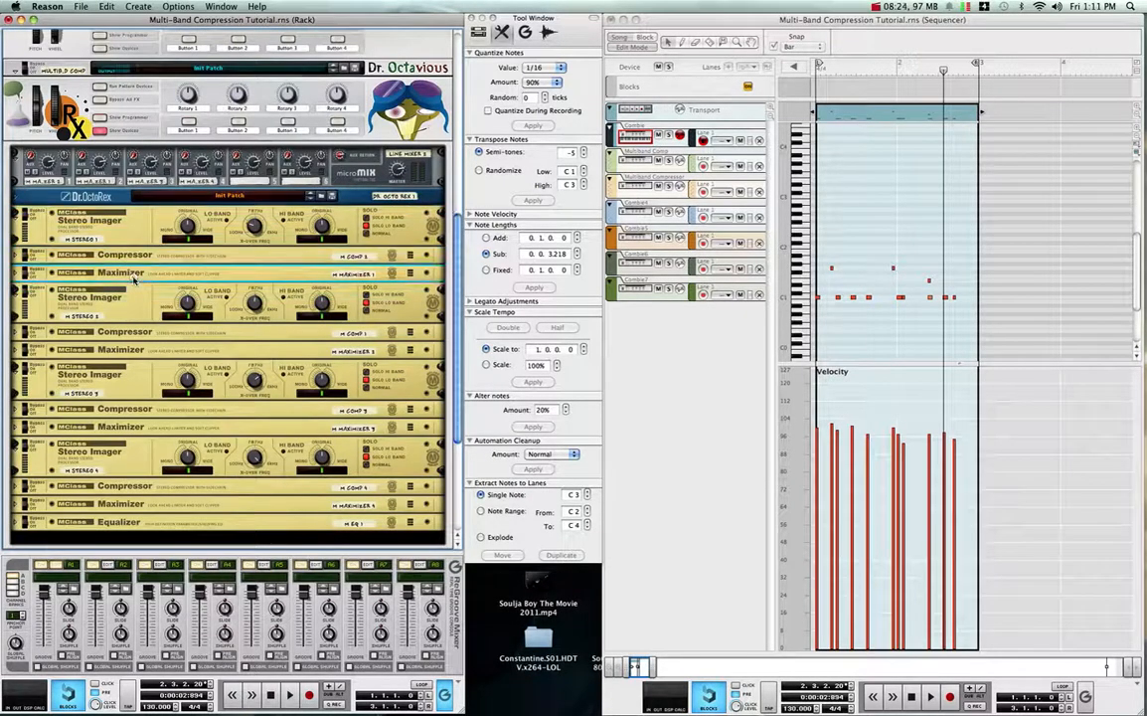
{"action": "left_click", "coordinate": [135, 342]}
{"action": "left_click", "coordinate": [132, 408]}
{"action": "left_click", "coordinate": [127, 485]}
{"action": "left_click", "coordinate": [133, 522]}
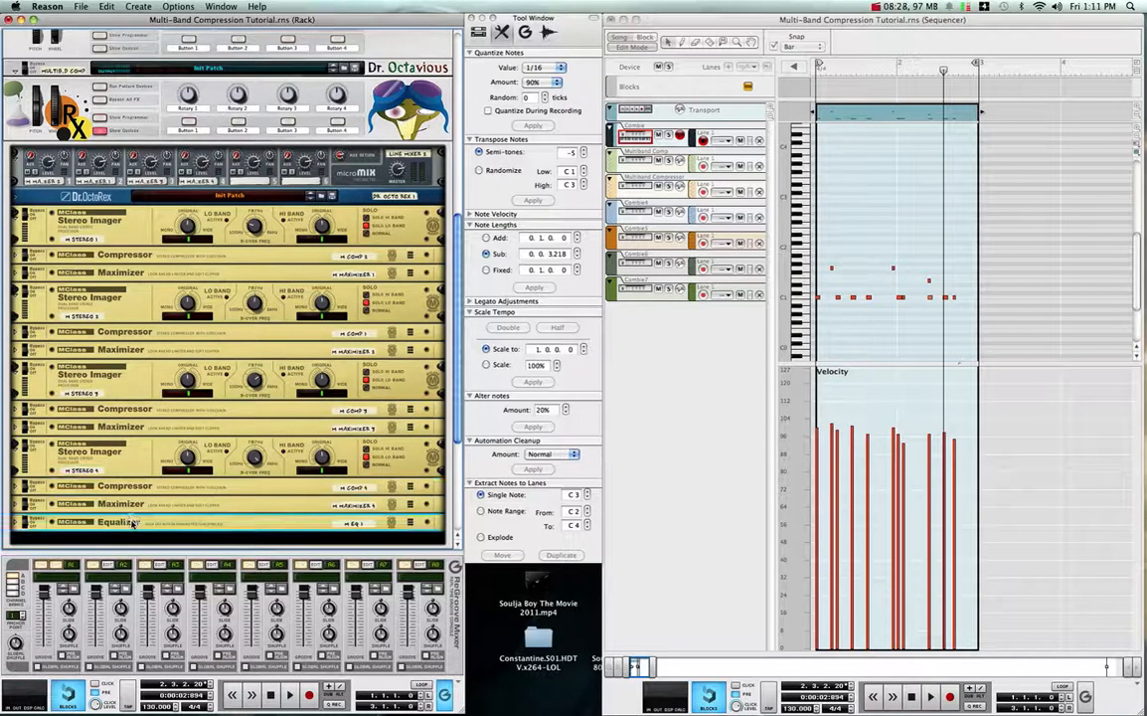
{"action": "right_click", "coordinate": [132, 521]}
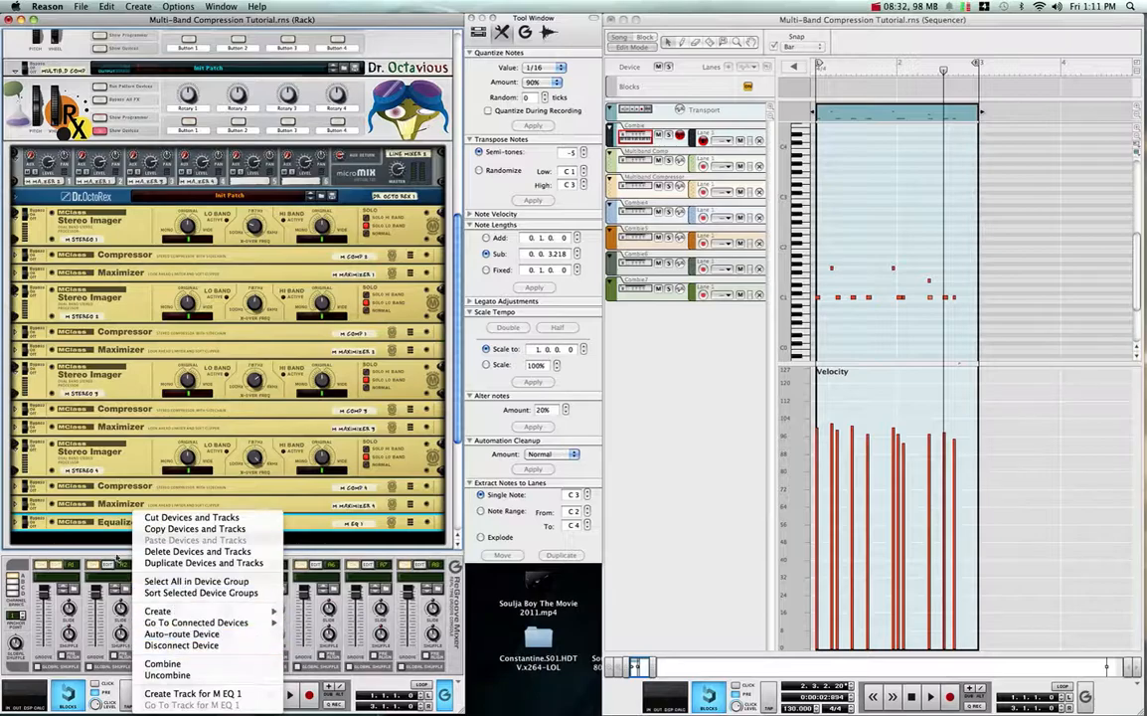
{"action": "left_click", "coordinate": [109, 527]}
{"action": "right_click", "coordinate": [110, 524]}
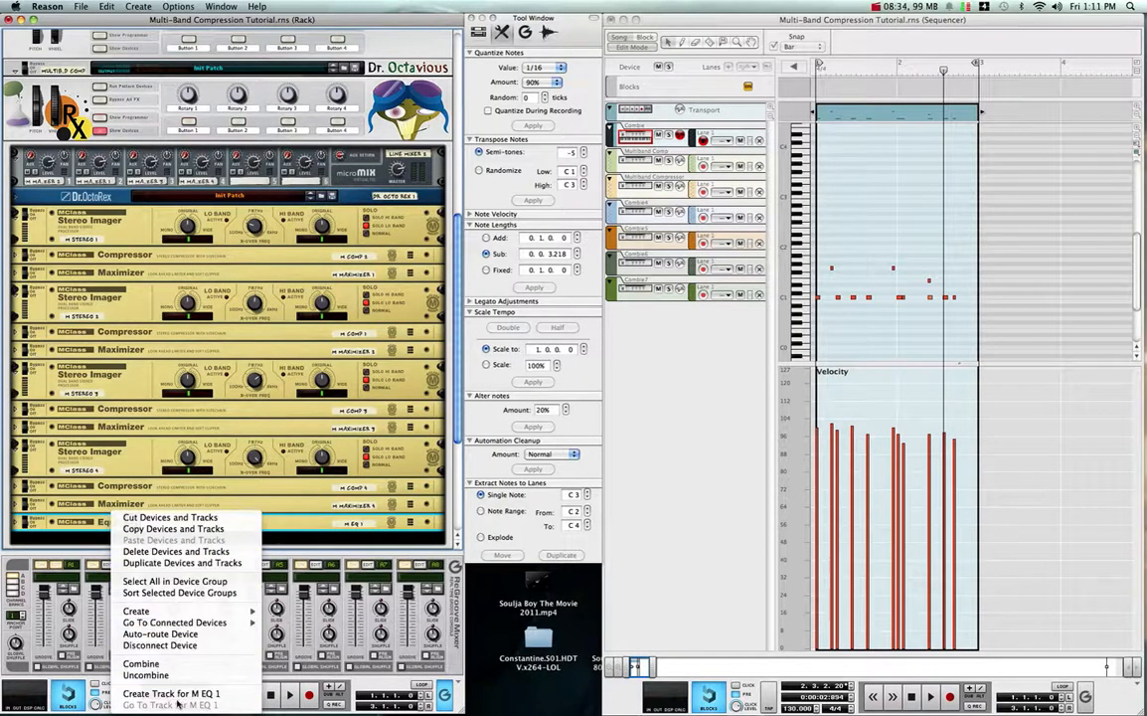
{"action": "left_click", "coordinate": [81, 526]}
{"action": "key", "text": "Delete"}
{"action": "key", "text": "Return"}
{"action": "left_click_drag", "start_coordinate": [124, 512], "coordinate": [123, 279]}
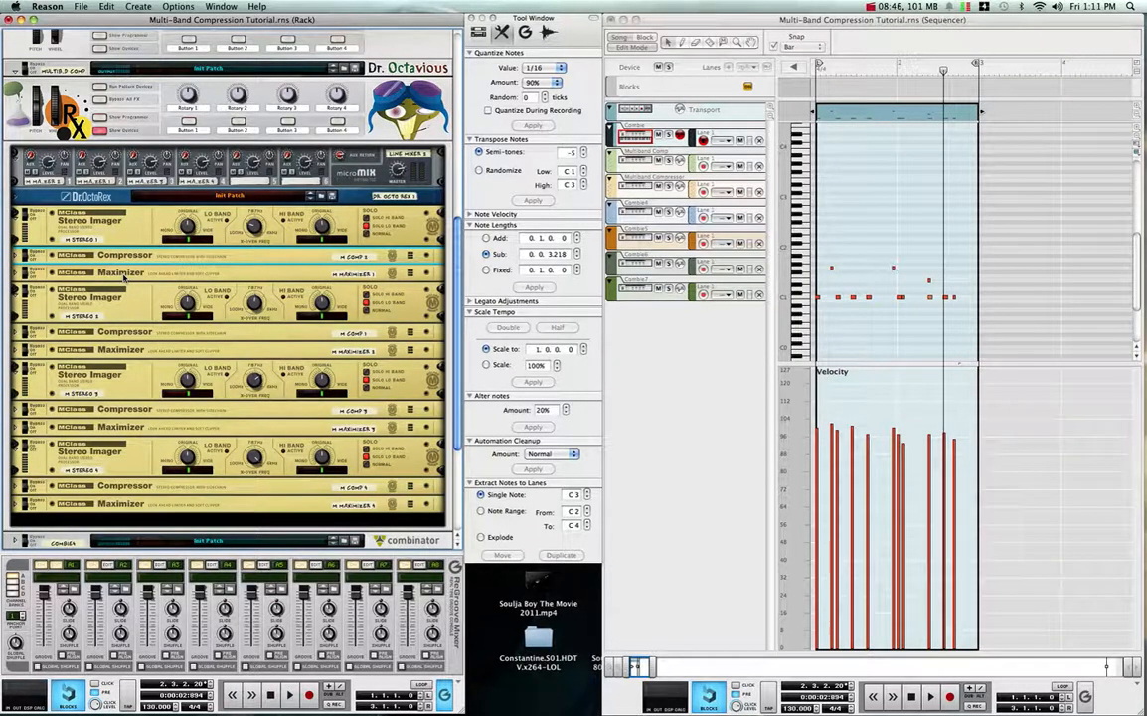
- Examine the first MClass Maximizer's controls and the solo band settings of the four Stereo Imagers in the Dr. Octavious Combinator
{"action": "left_click", "coordinate": [13, 271]}
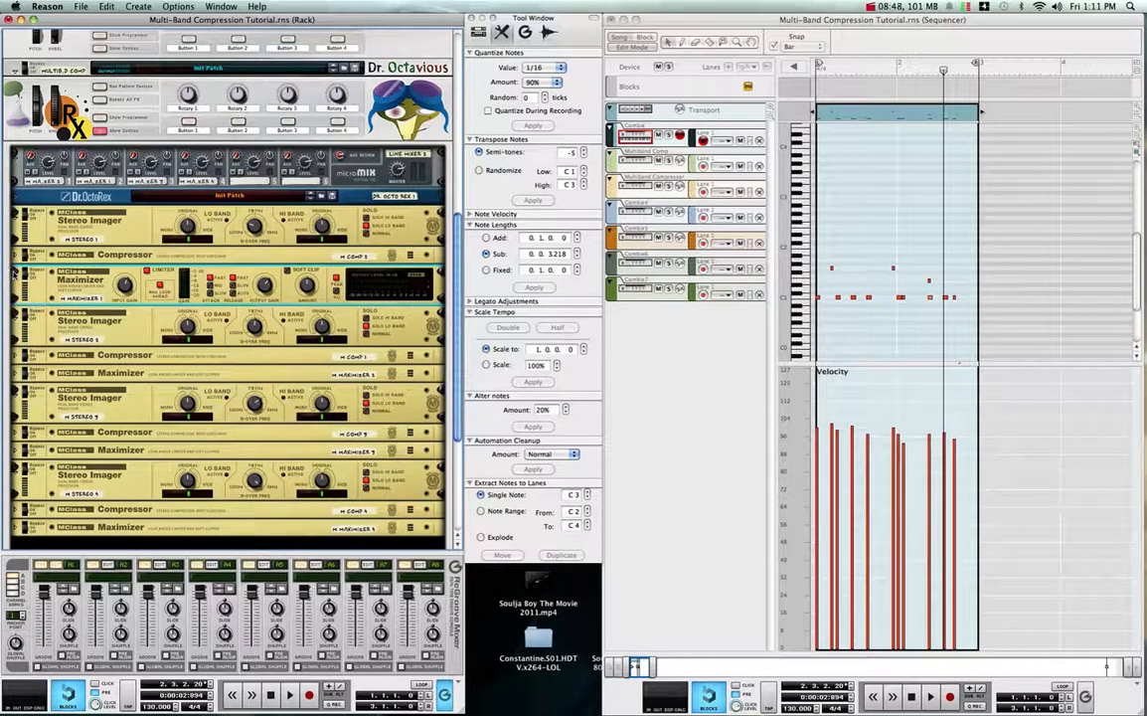
{"action": "left_click", "coordinate": [14, 269]}
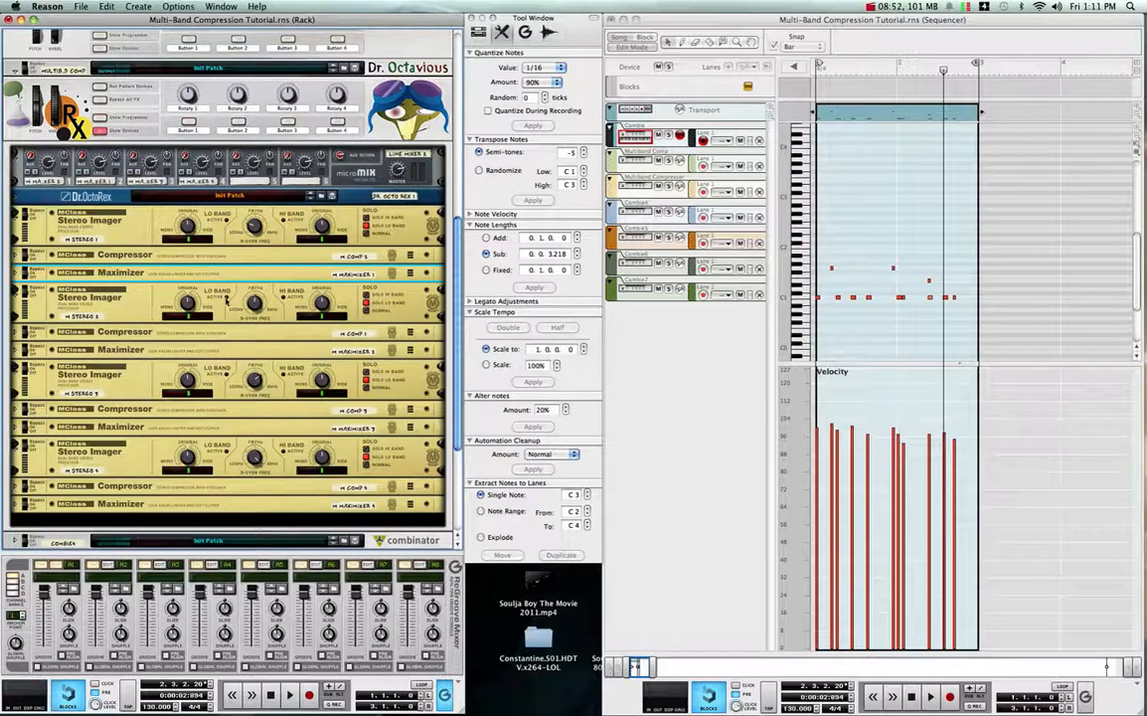
{"action": "left_click", "coordinate": [397, 224]}
{"action": "left_click", "coordinate": [399, 297]}
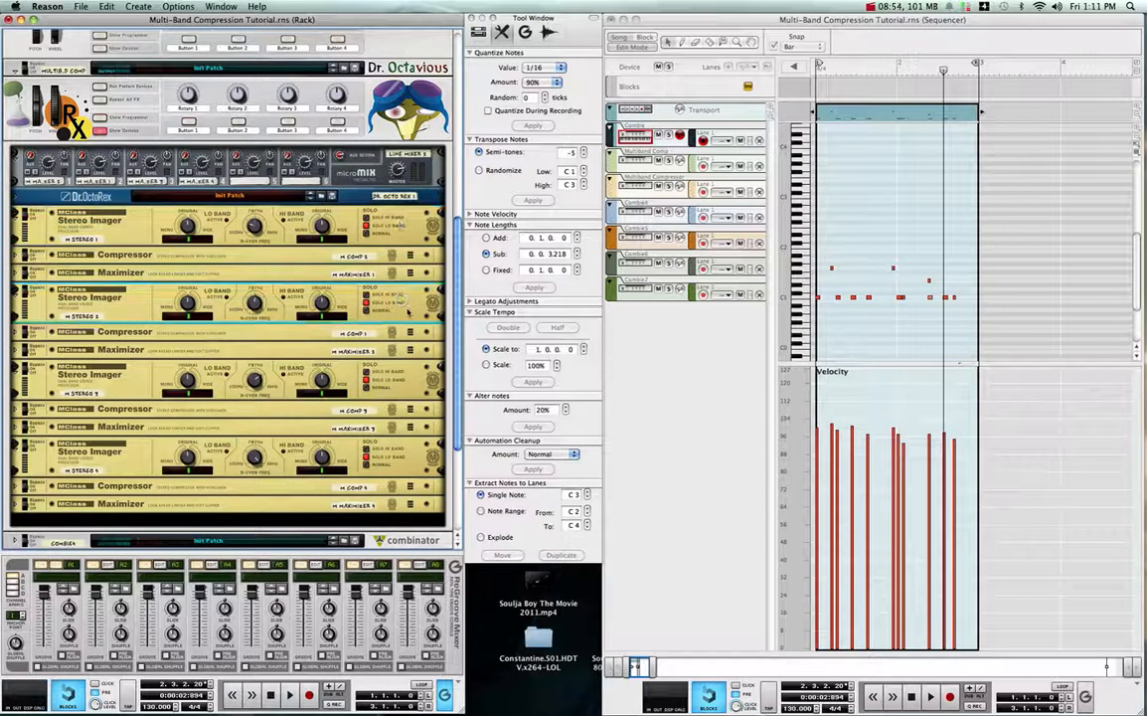
{"action": "left_click", "coordinate": [378, 368]}
{"action": "left_click", "coordinate": [399, 457]}
{"action": "scroll", "coordinate": [396, 455], "scroll_direction": "up", "scroll_amount": 5}
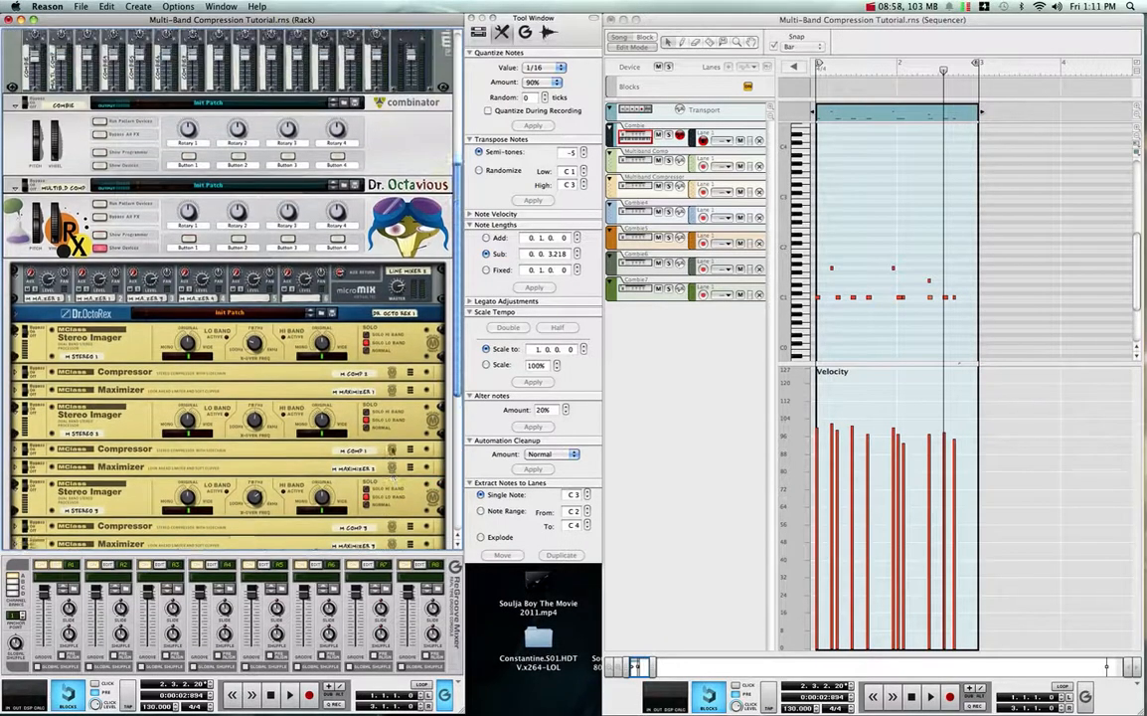
{"action": "scroll", "coordinate": [390, 468], "scroll_direction": "down", "scroll_amount": 6}
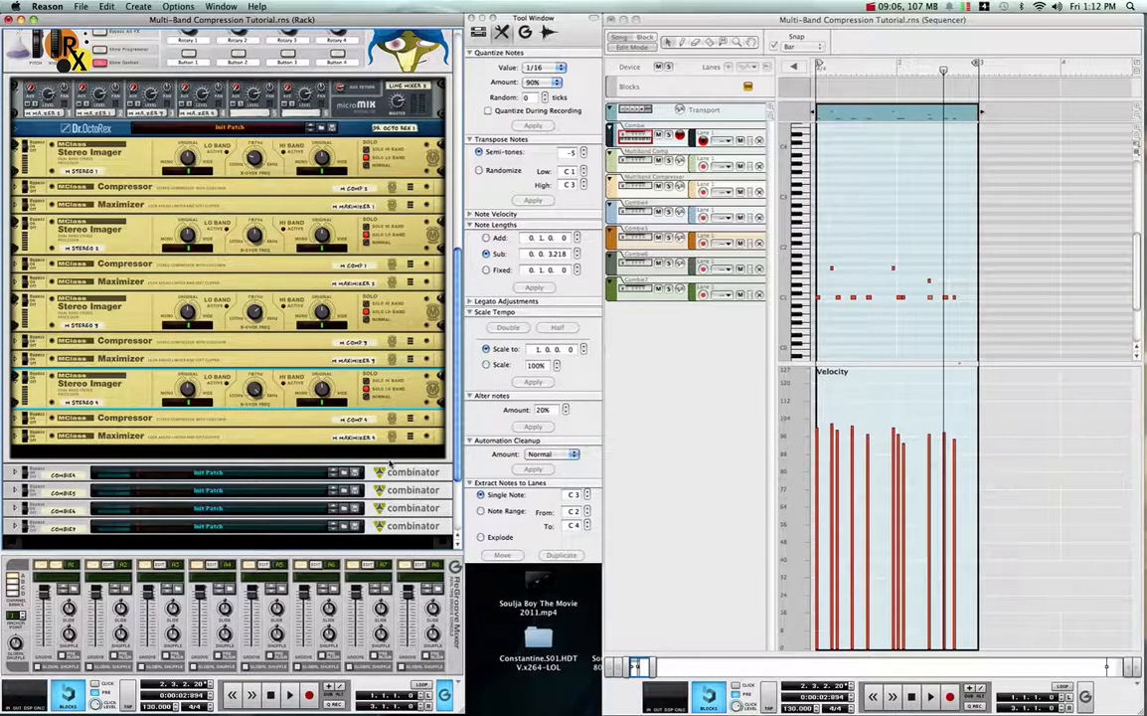
{"action": "scroll", "coordinate": [391, 463], "scroll_direction": "up", "scroll_amount": 3}
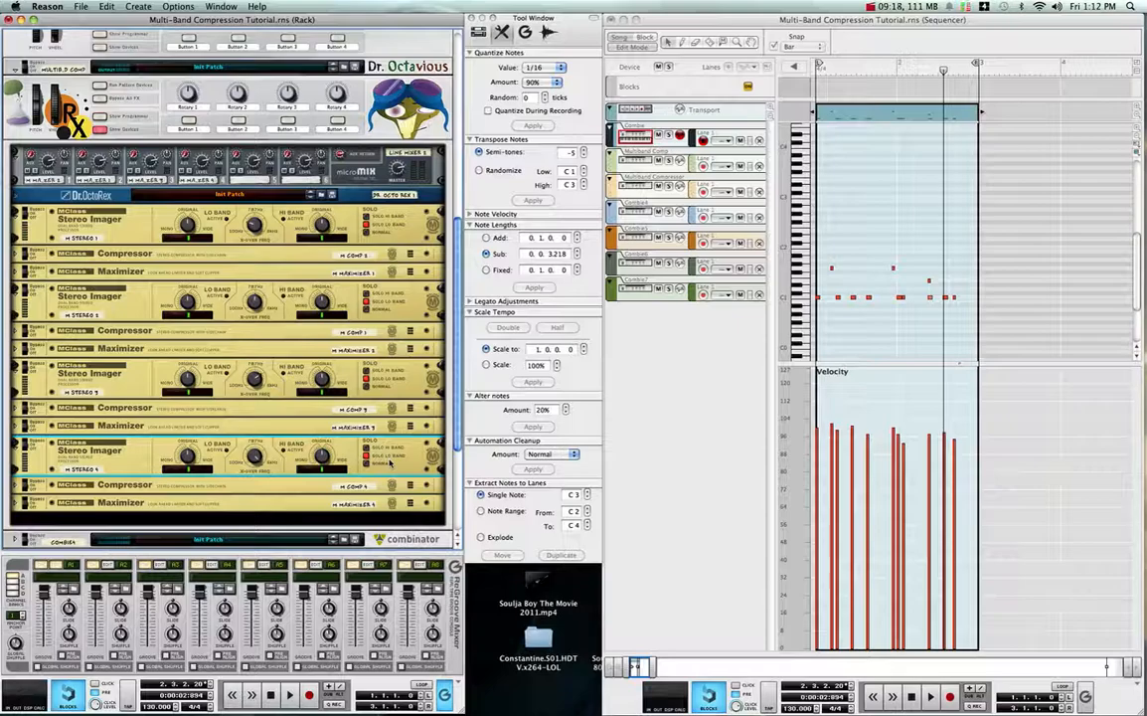
{"action": "scroll", "coordinate": [390, 463], "scroll_direction": "up", "scroll_amount": 1}
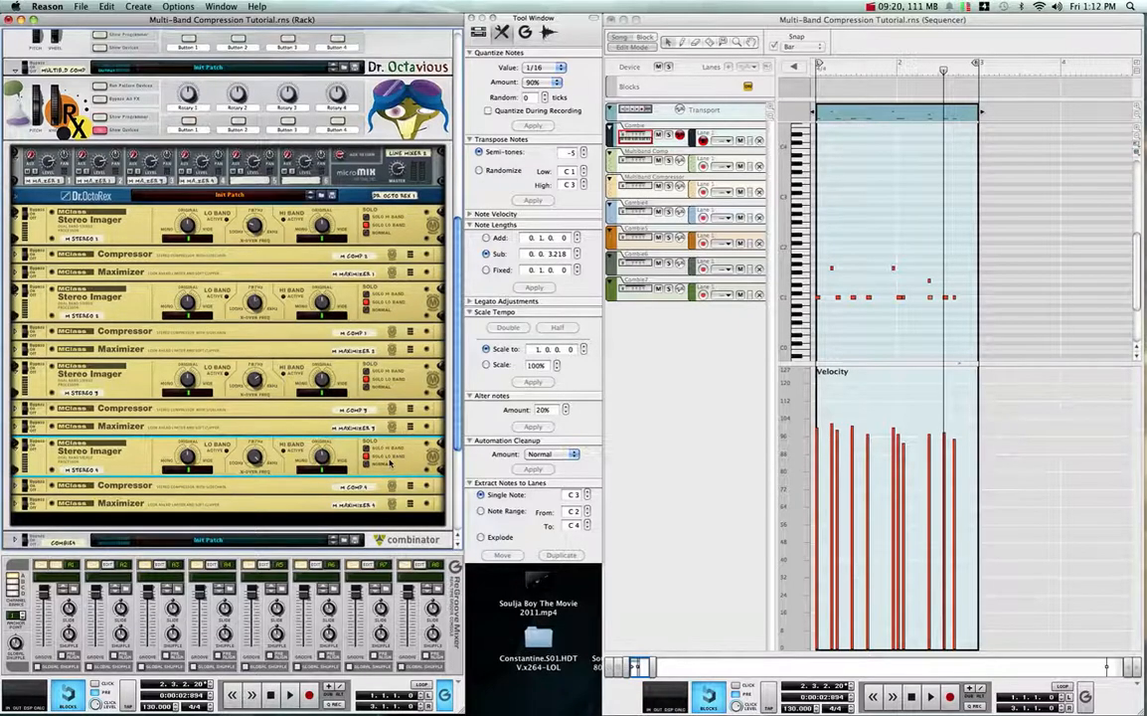
{"action": "scroll", "coordinate": [391, 463], "scroll_direction": "up", "scroll_amount": 2}
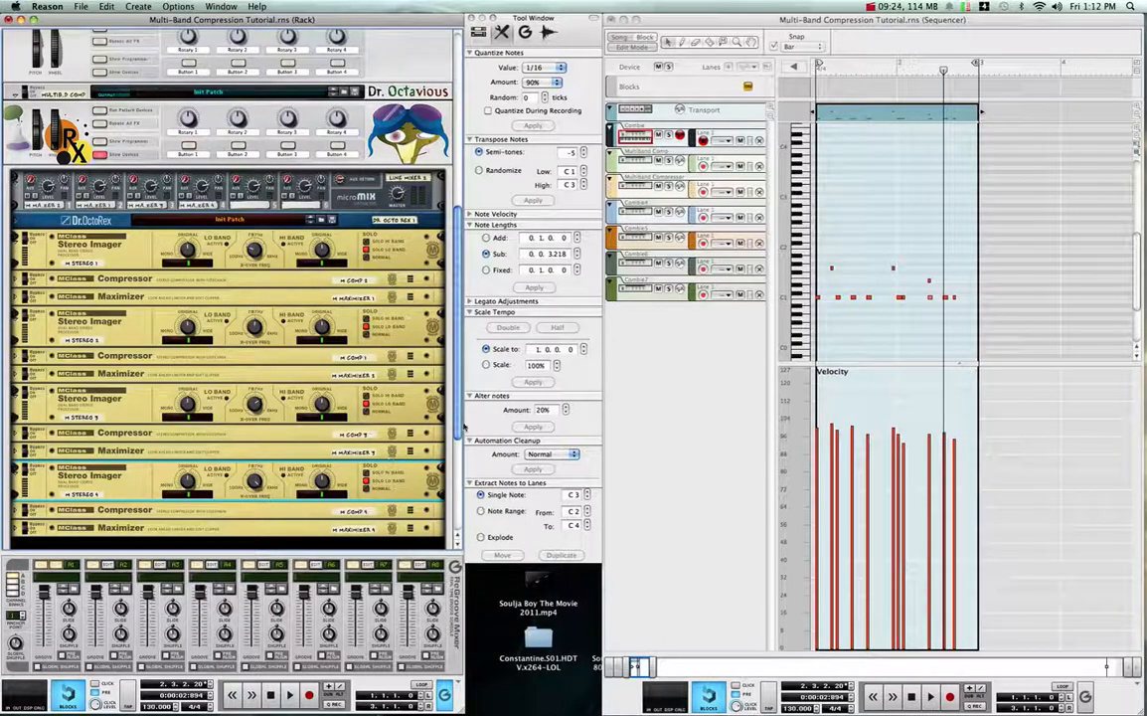
{"action": "left_click", "coordinate": [876, 8]}
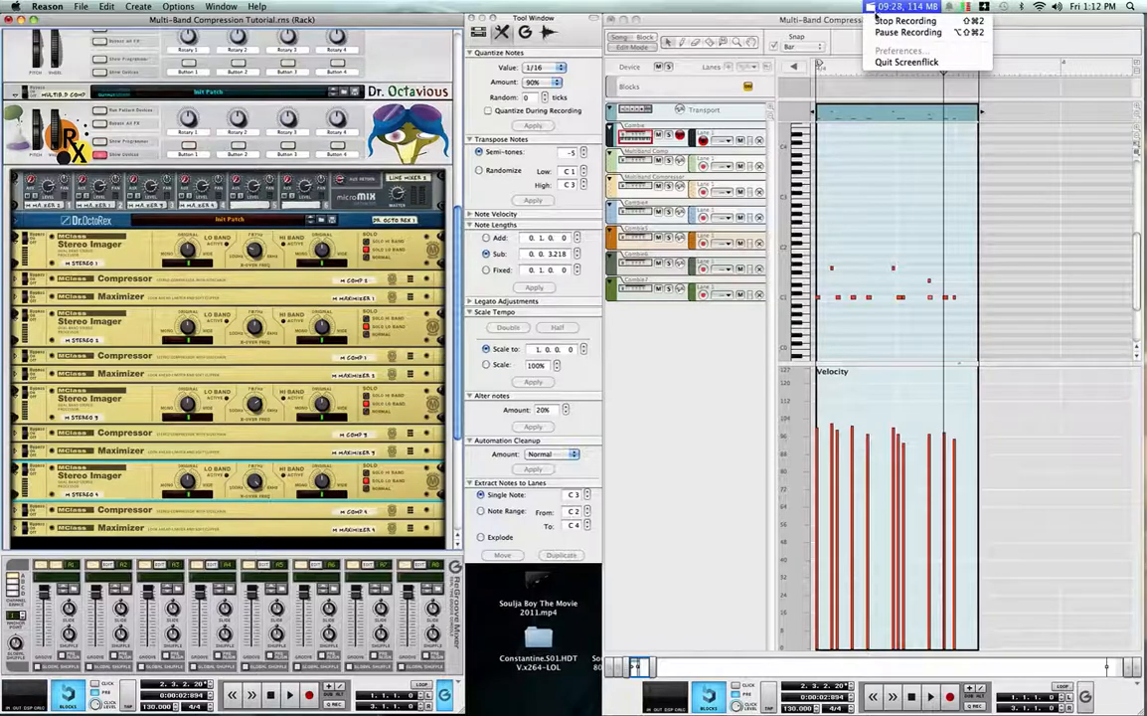